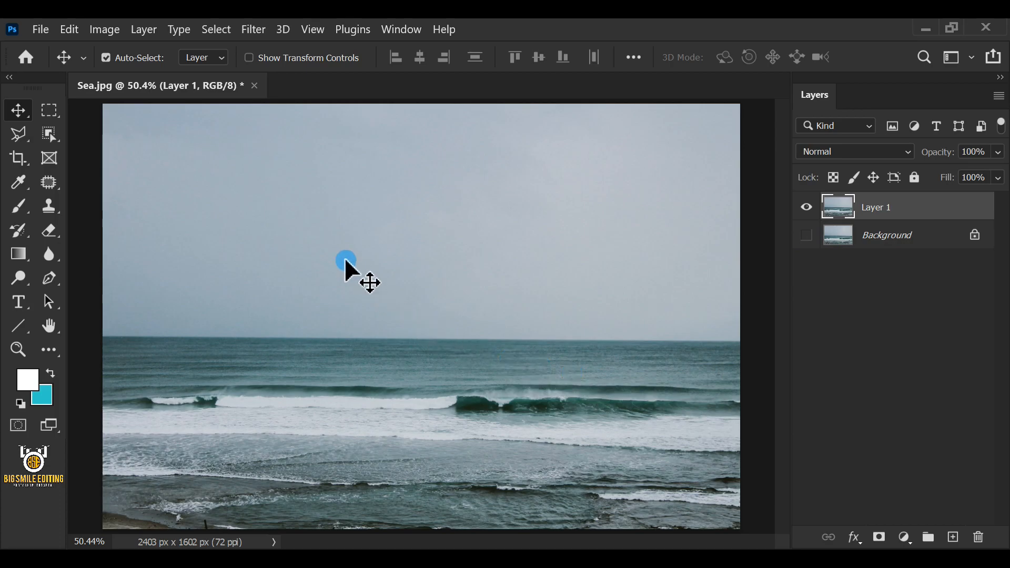
# - Select the sky, invert the selection, and add it to Layer 1 as a layer mask that hides the sky
pyautogui.click(226, 37)
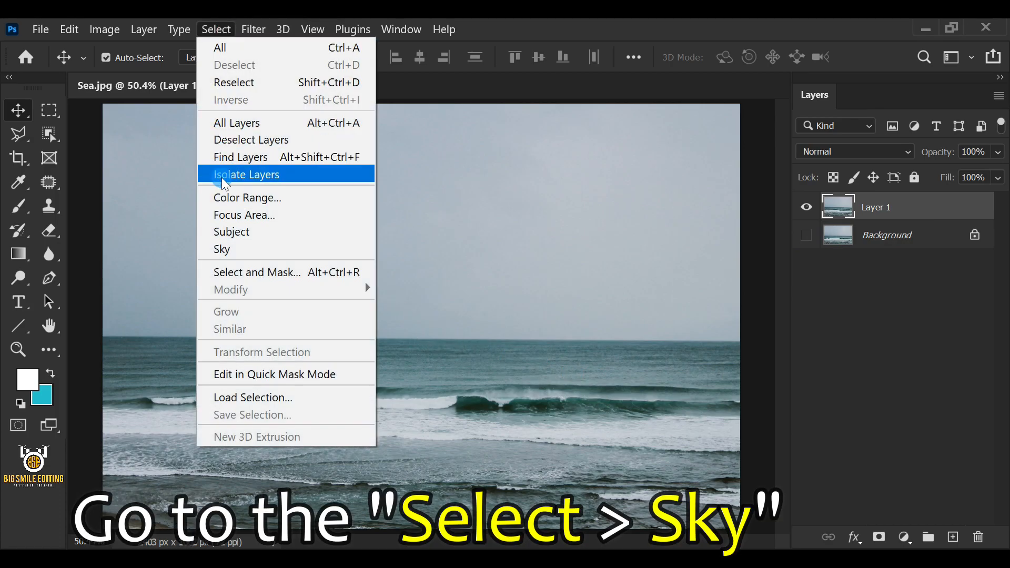
pyautogui.click(331, 249)
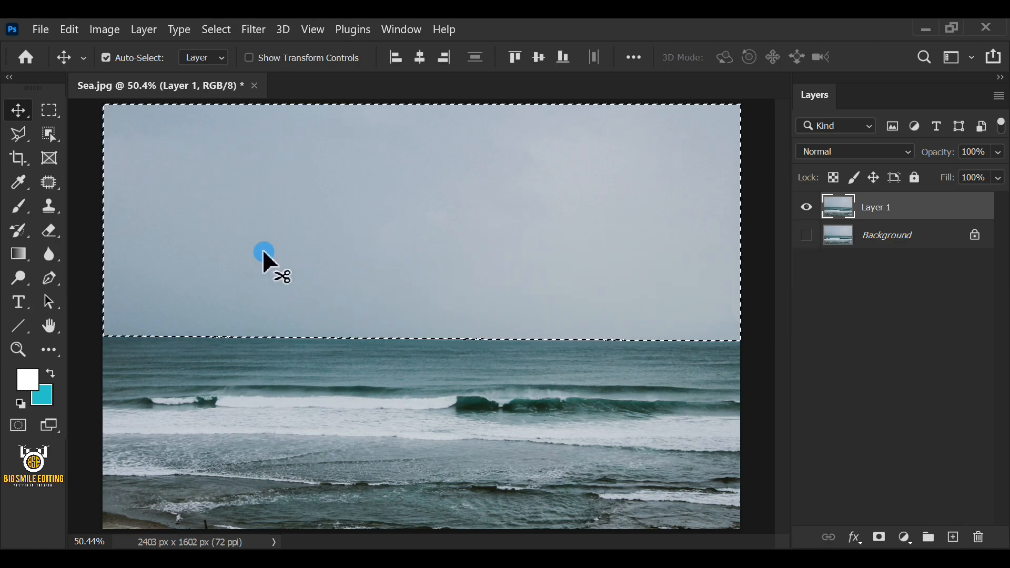
pyautogui.click(224, 32)
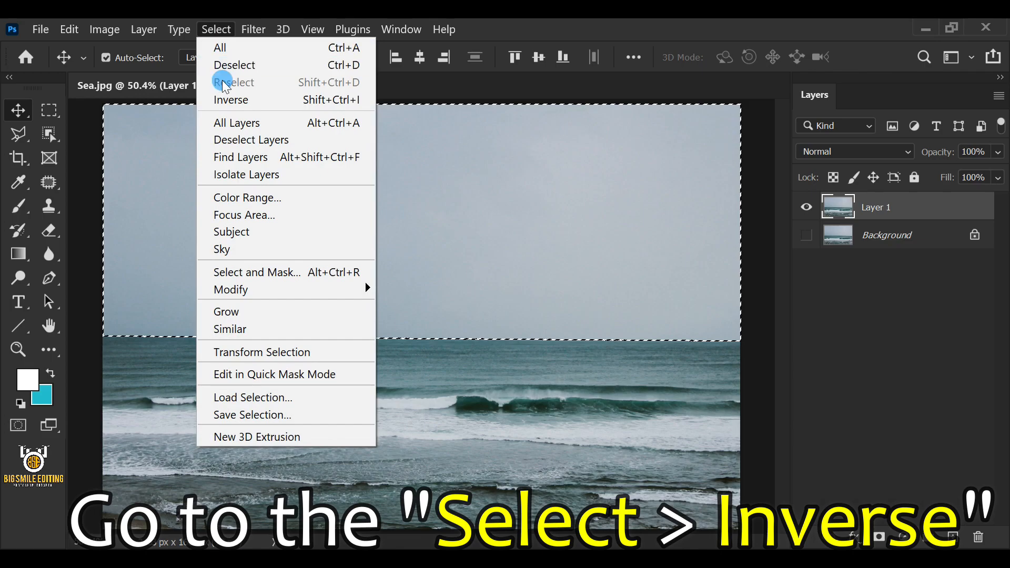
pyautogui.click(269, 99)
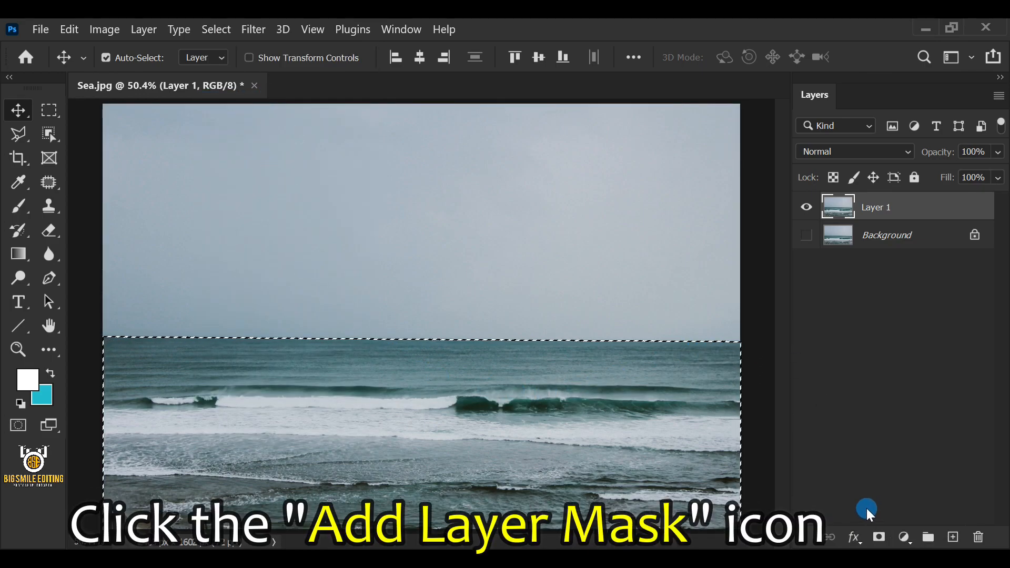
pyautogui.click(877, 537)
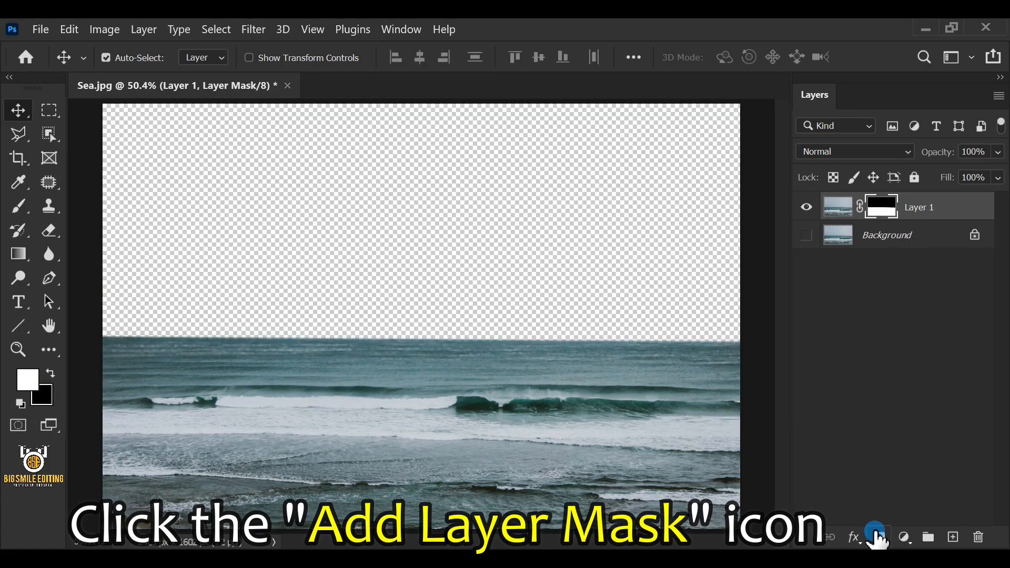
# - Place the Bkue Sky image as an embedded object directly above the Background layer
pyautogui.click(892, 247)
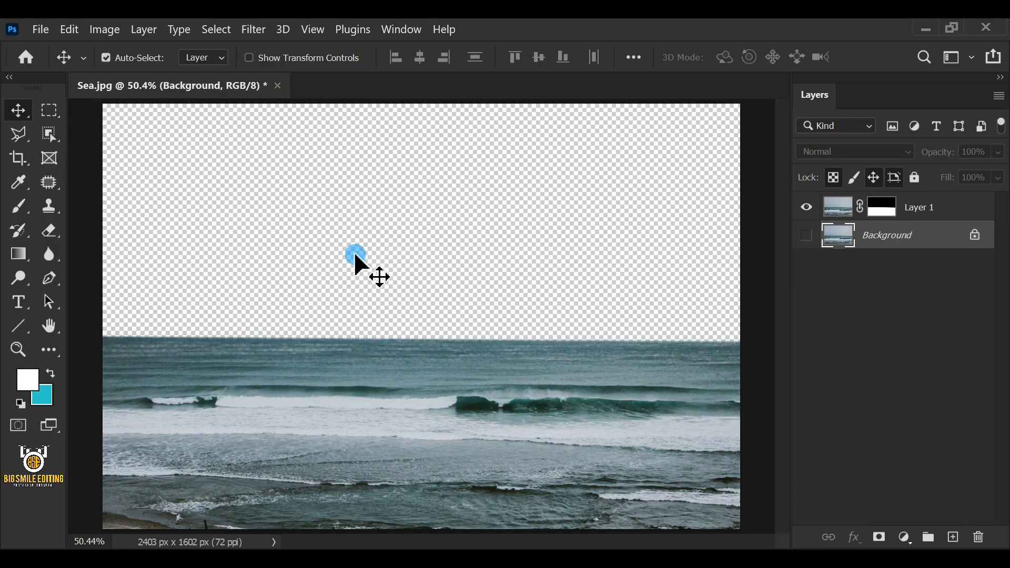
pyautogui.click(42, 29)
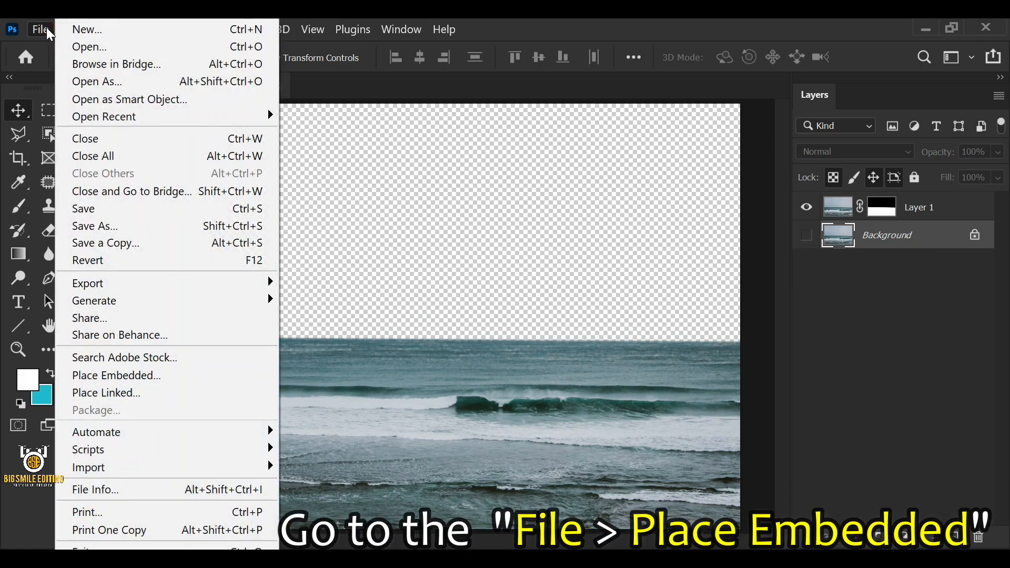
pyautogui.click(239, 375)
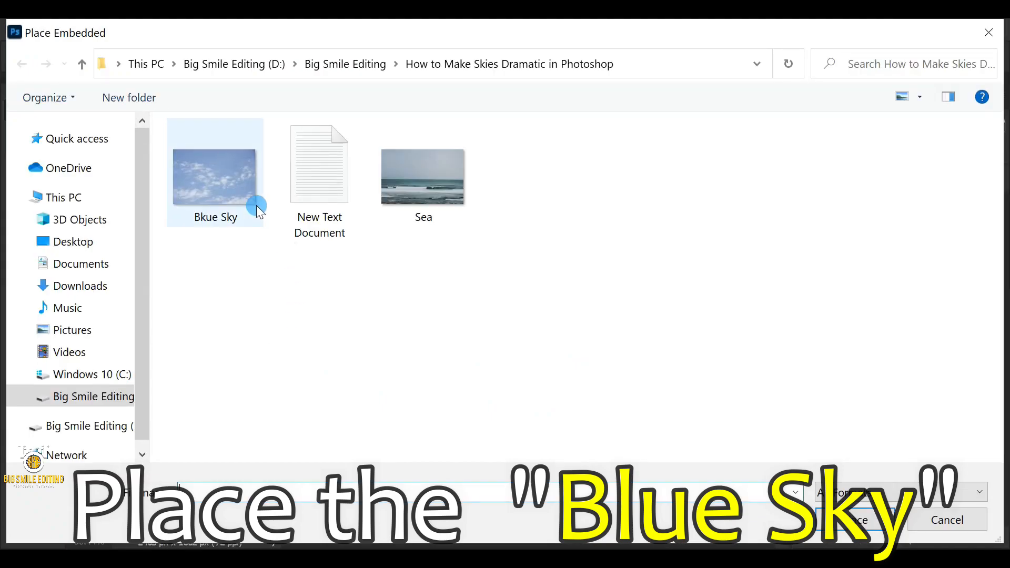
pyautogui.doubleClick(235, 177)
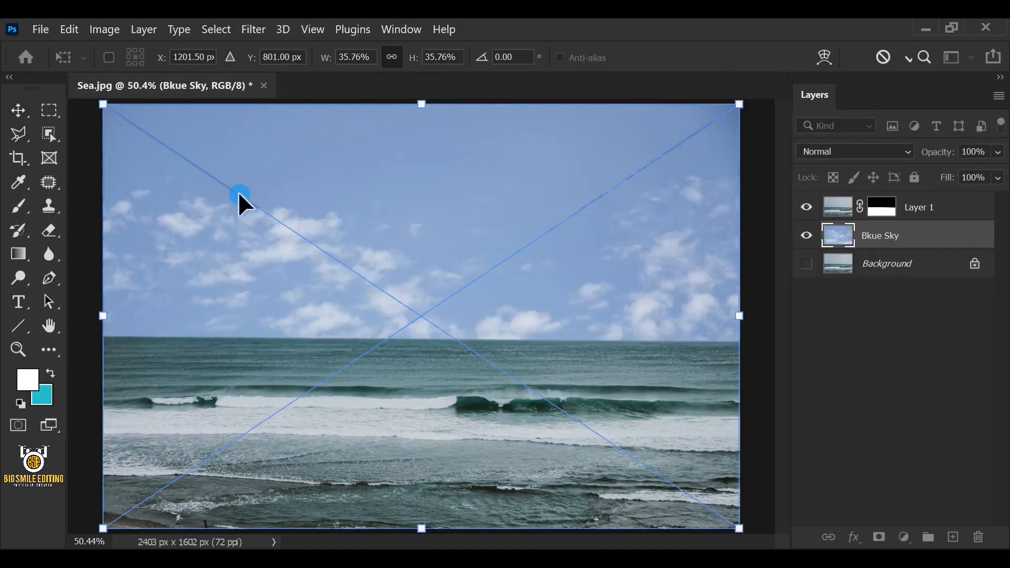
# - Move the placed sky image up to about Y 175 px so its lower edge sits just below the horizon, and commit the placement
pyautogui.moveTo(426, 439); pyautogui.dragTo(427, 349)
pyautogui.moveTo(747, 247)
pyautogui.mouseDown()
pyautogui.moveTo(692, 235)
pyautogui.moveTo(739, 238)
pyautogui.mouseUp()
pyautogui.moveTo(103, 222); pyautogui.dragTo(104, 222)
pyautogui.moveTo(444, 325); pyautogui.dragTo(437, 244)
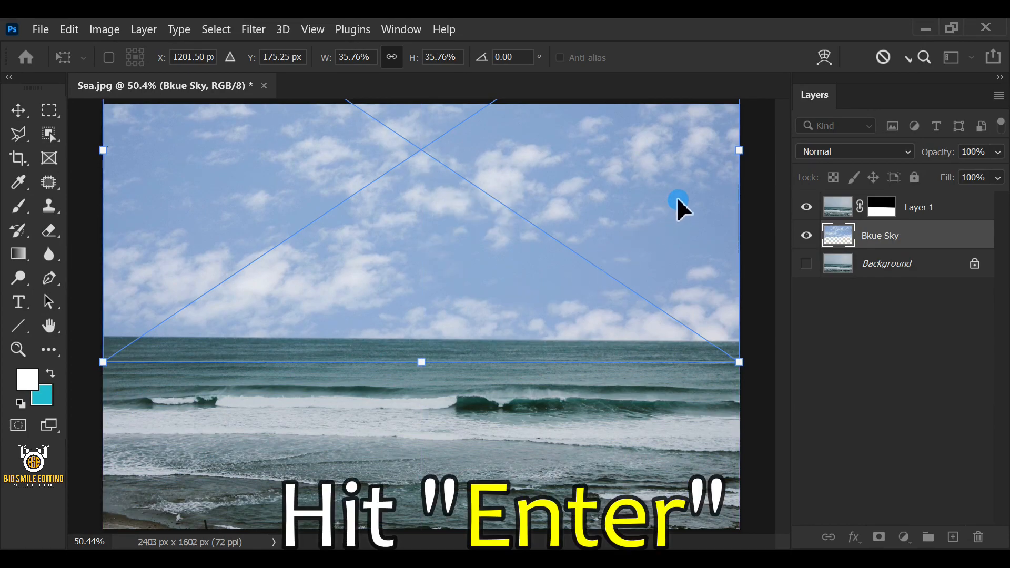
pyautogui.press('Return')
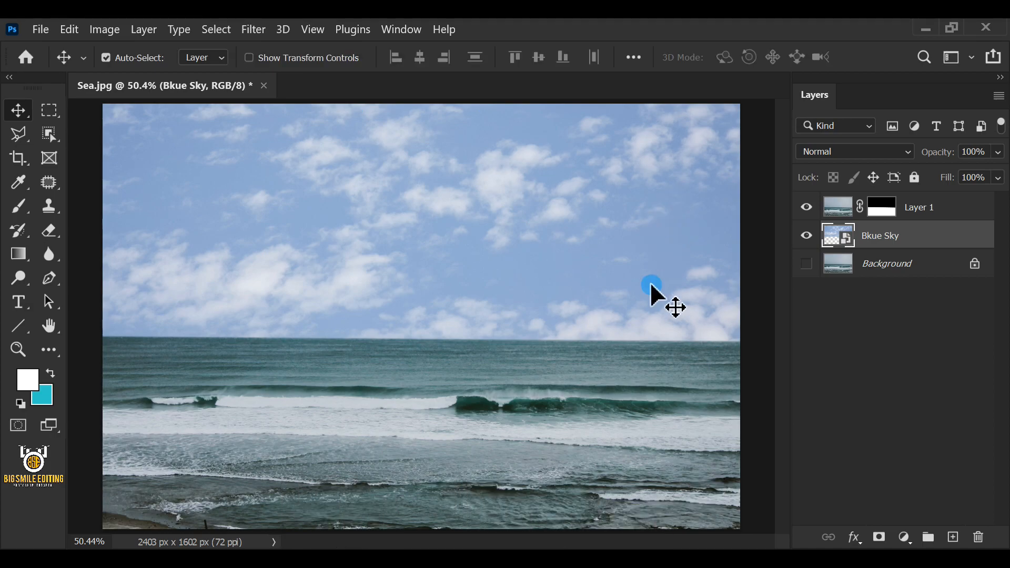
# - Add a white (ffffff) Solid Color fill layer above the Bkue Sky layer and invert its mask to black
pyautogui.click(905, 537)
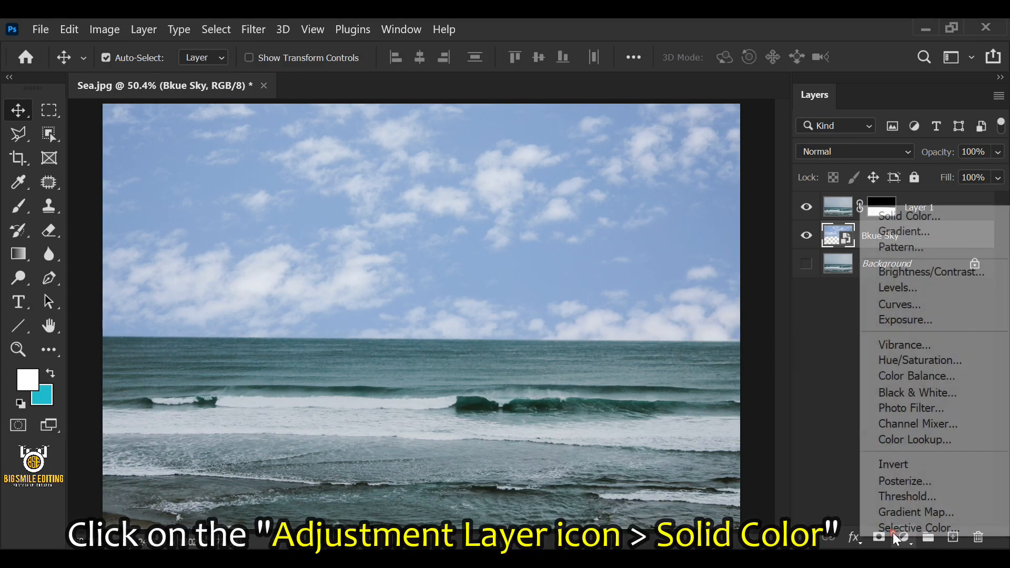
pyautogui.click(923, 216)
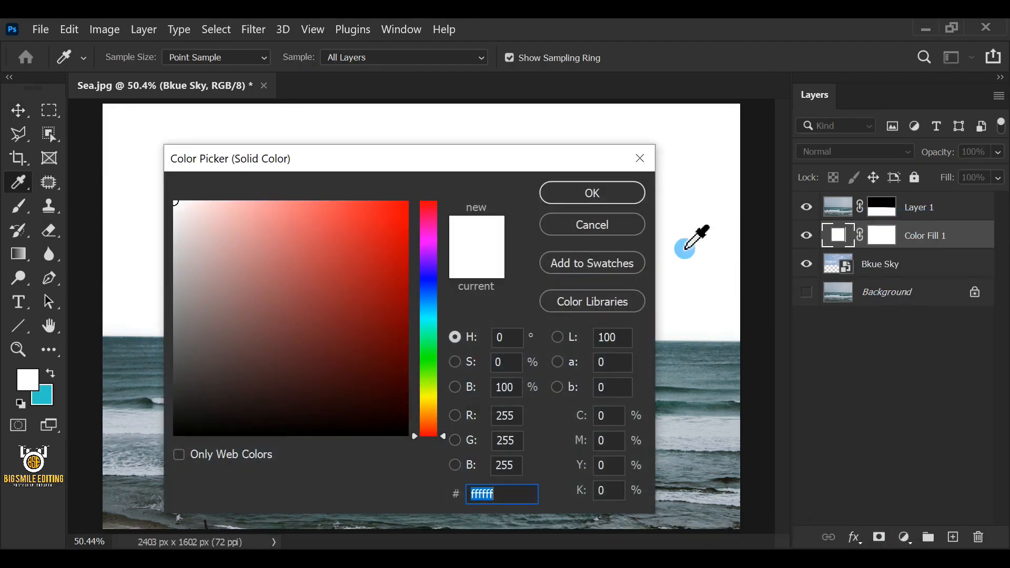
pyautogui.click(613, 194)
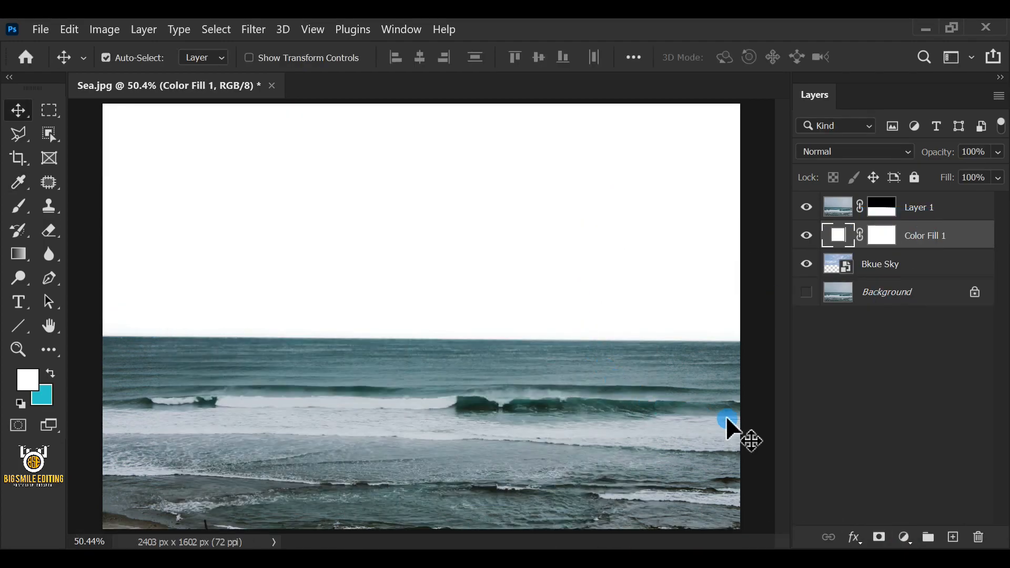
pyautogui.click(882, 239)
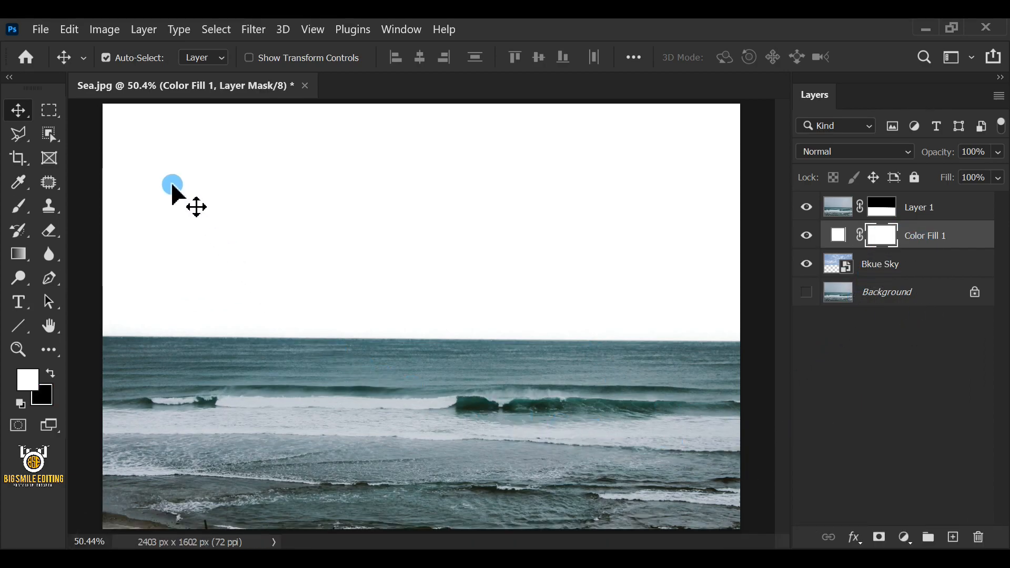
pyautogui.click(104, 29)
pyautogui.click(111, 68)
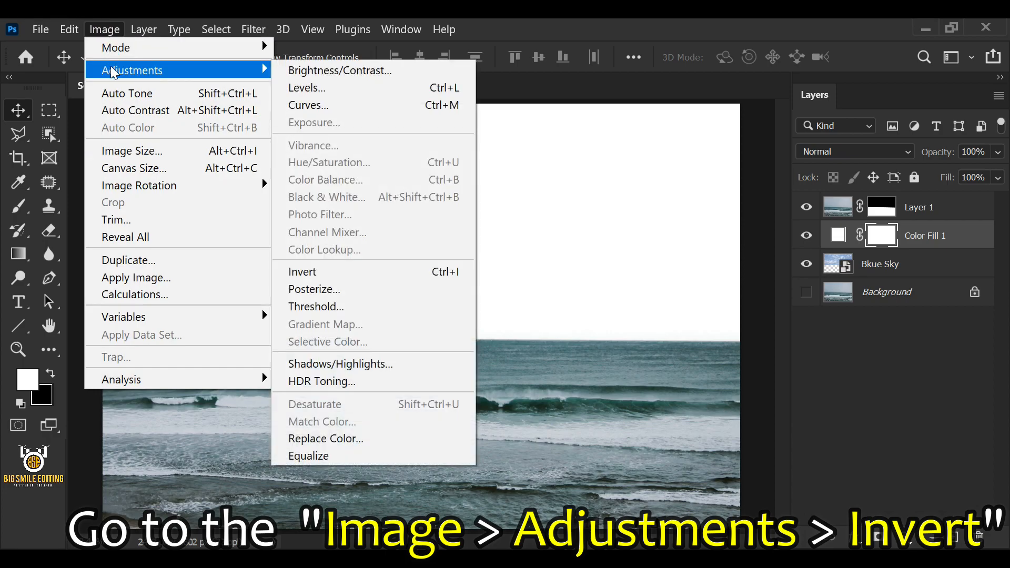
pyautogui.click(408, 274)
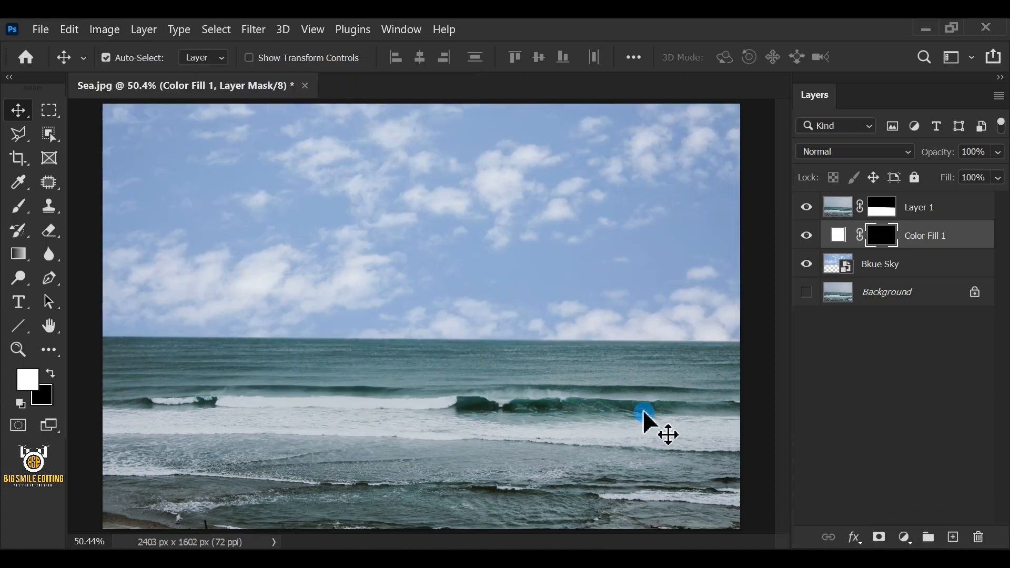
# - Change the Color Fill 1 color to a dark shade of the sky's blue, 1e2d3f
pyautogui.doubleClick(838, 237)
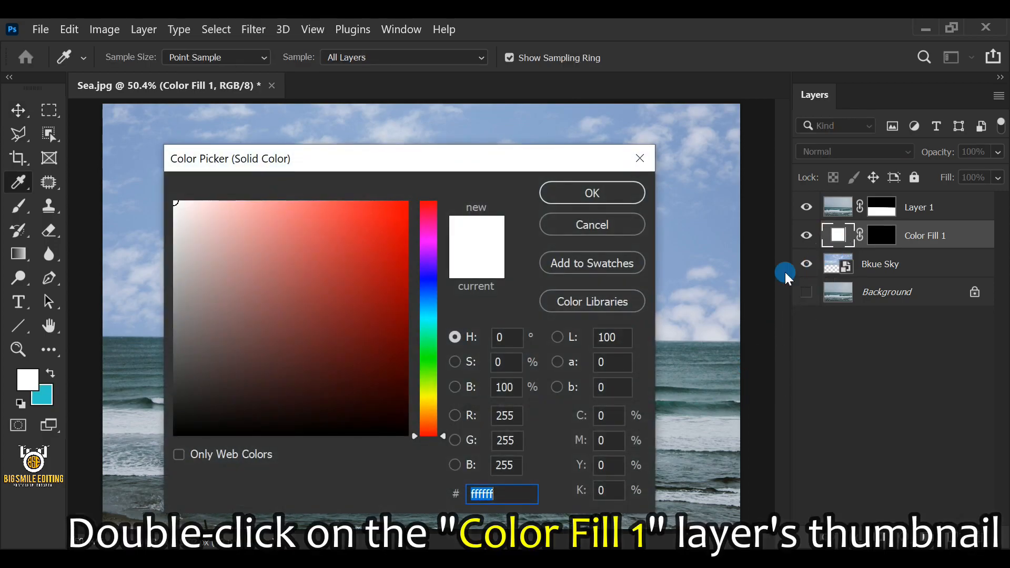
pyautogui.moveTo(510, 159); pyautogui.dragTo(820, 161)
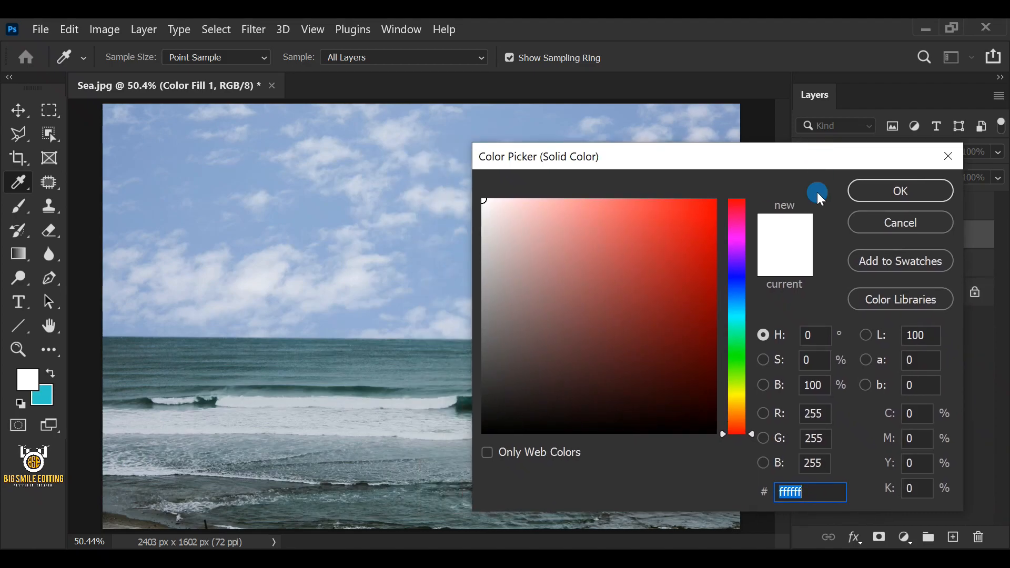
pyautogui.moveTo(622, 165); pyautogui.dragTo(705, 155)
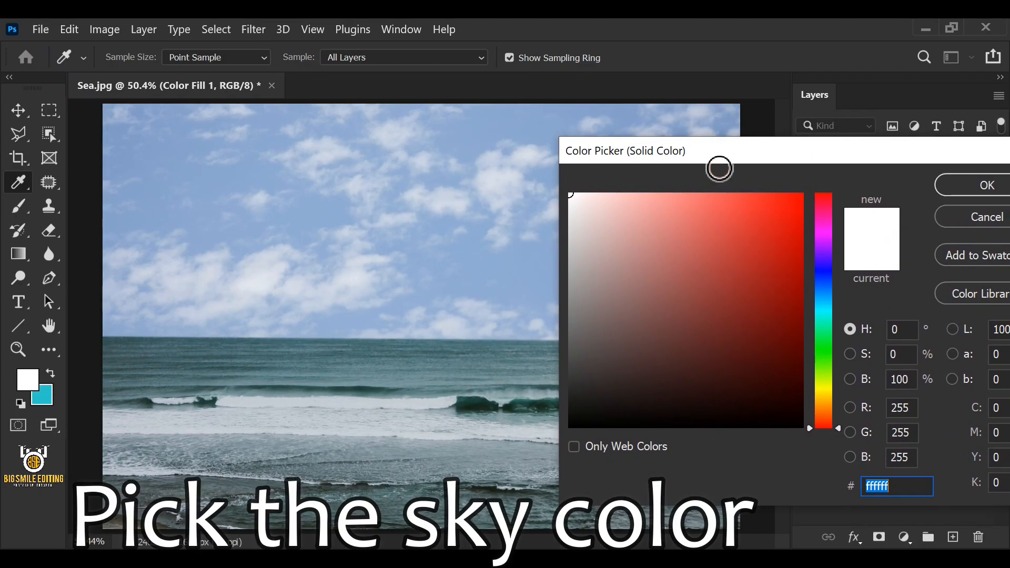
pyautogui.click(524, 270)
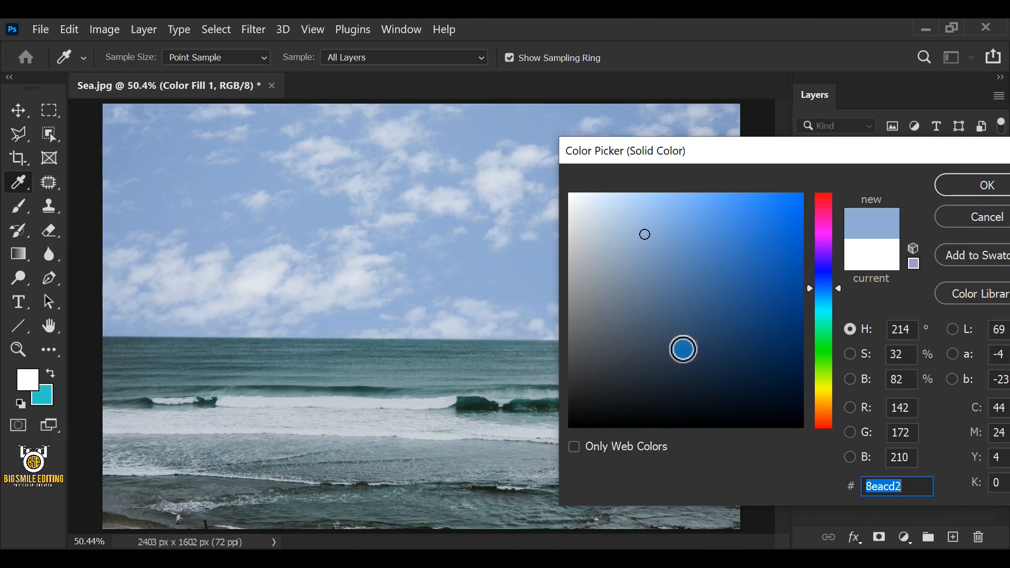
pyautogui.click(688, 371)
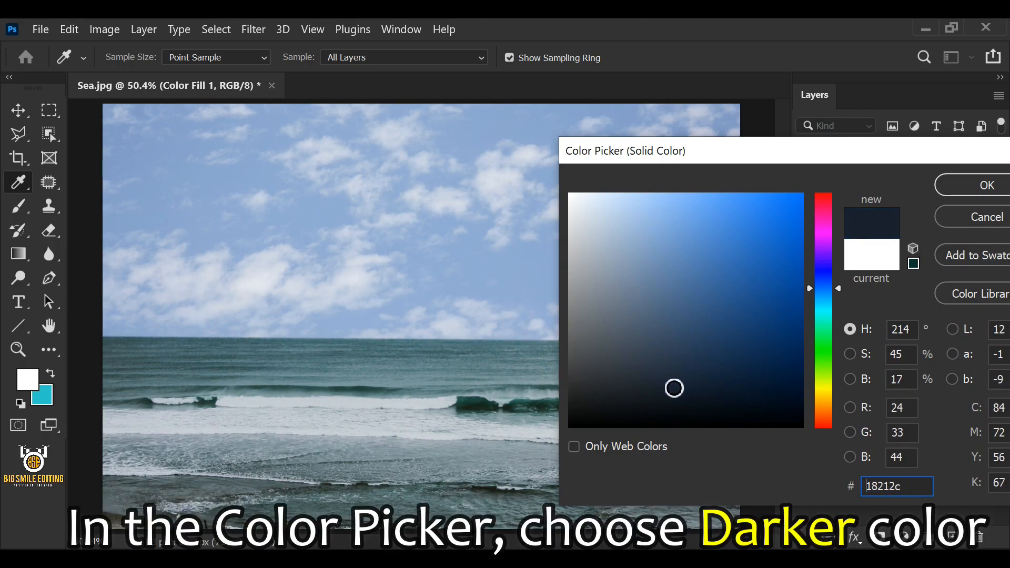
pyautogui.moveTo(677, 388); pyautogui.dragTo(693, 373)
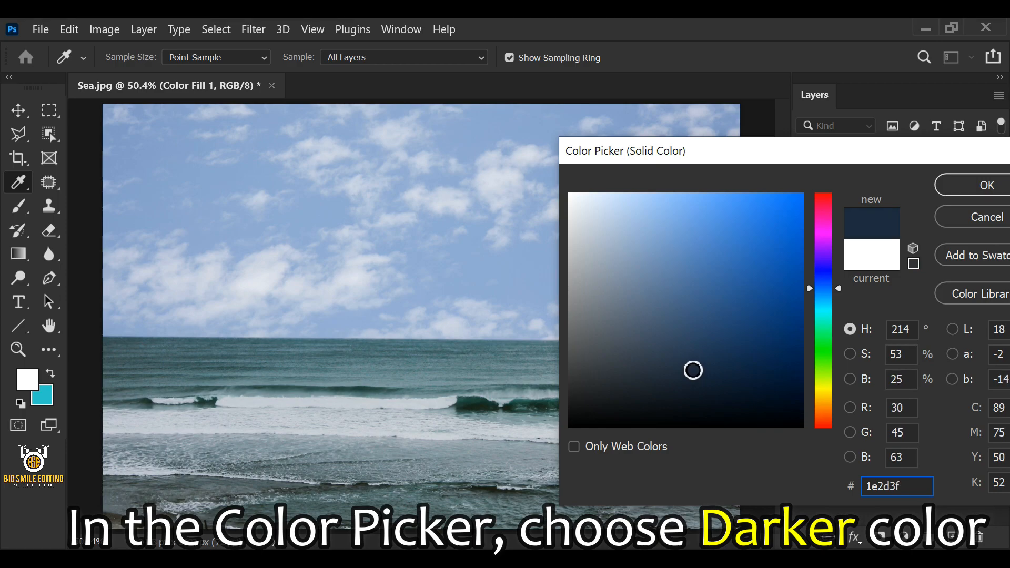
pyautogui.moveTo(877, 156); pyautogui.dragTo(477, 174)
pyautogui.click(554, 210)
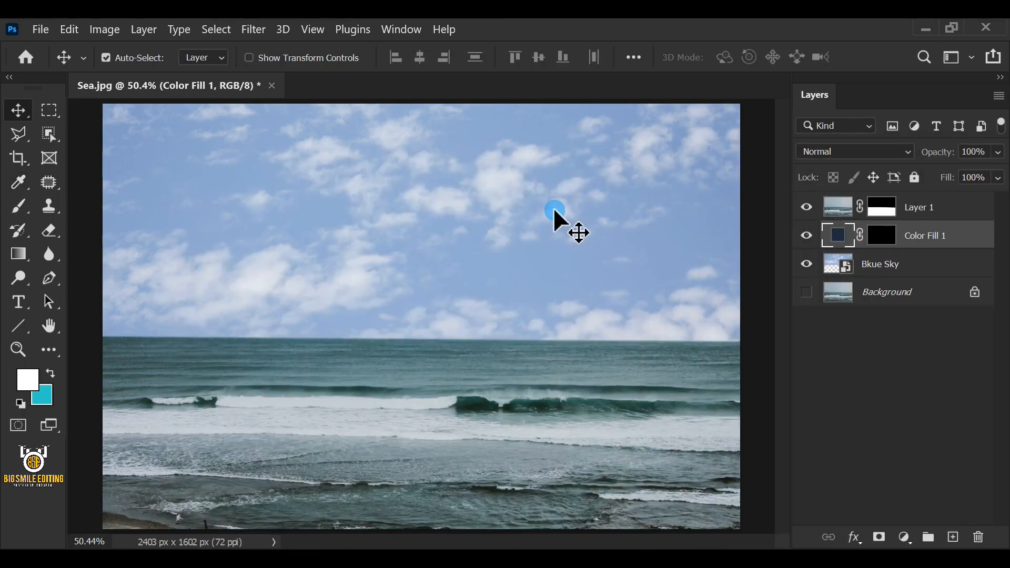
# - Load the Layer 1 mask as a new selection and invert it to select the sky area
pyautogui.click(881, 207)
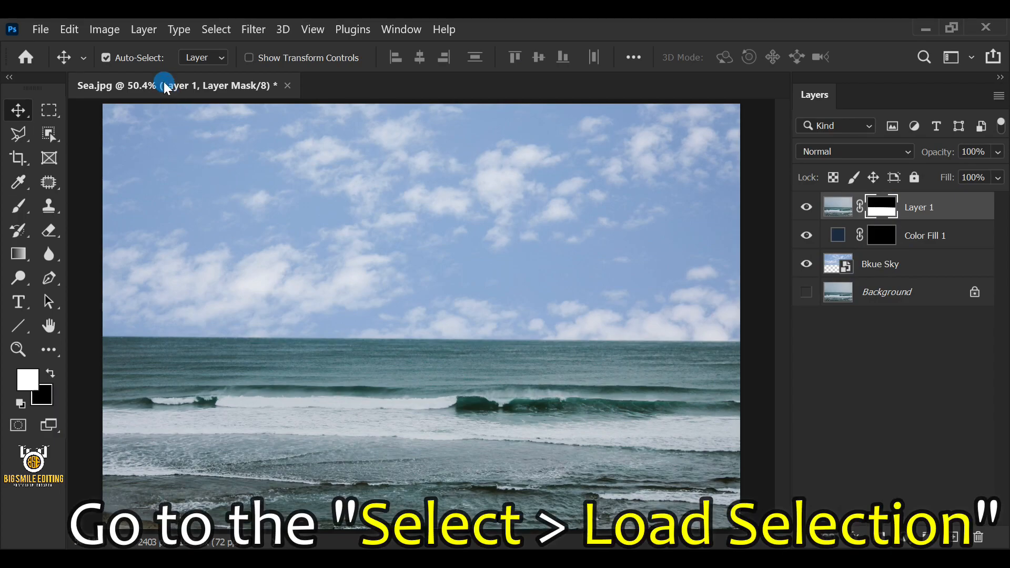
pyautogui.click(219, 30)
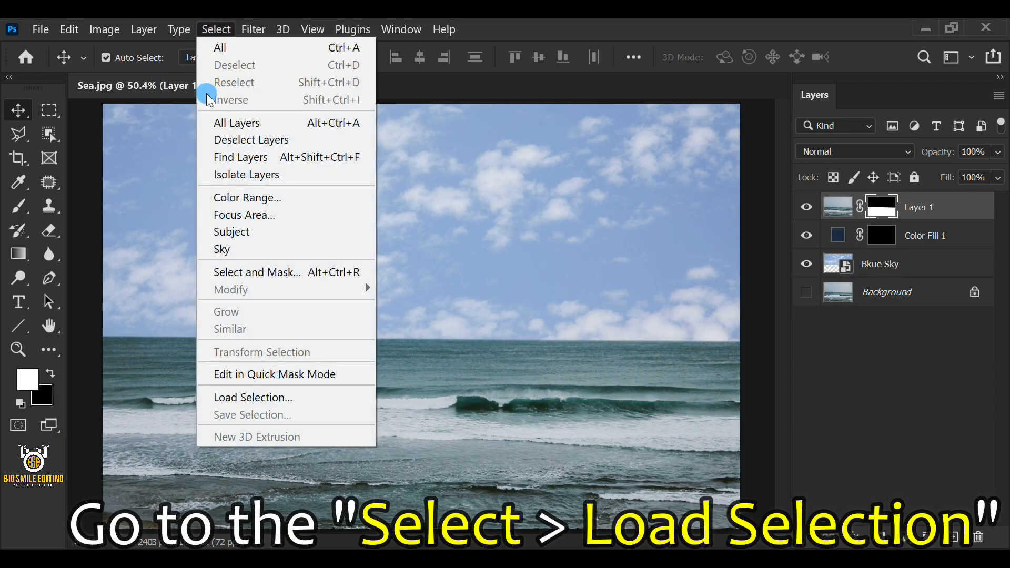
pyautogui.click(295, 401)
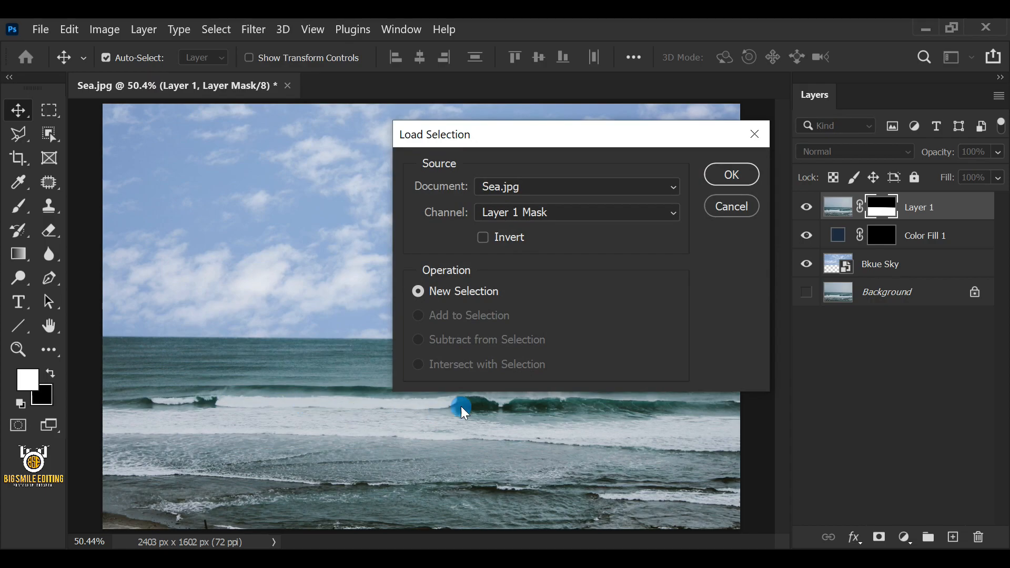
pyautogui.click(732, 174)
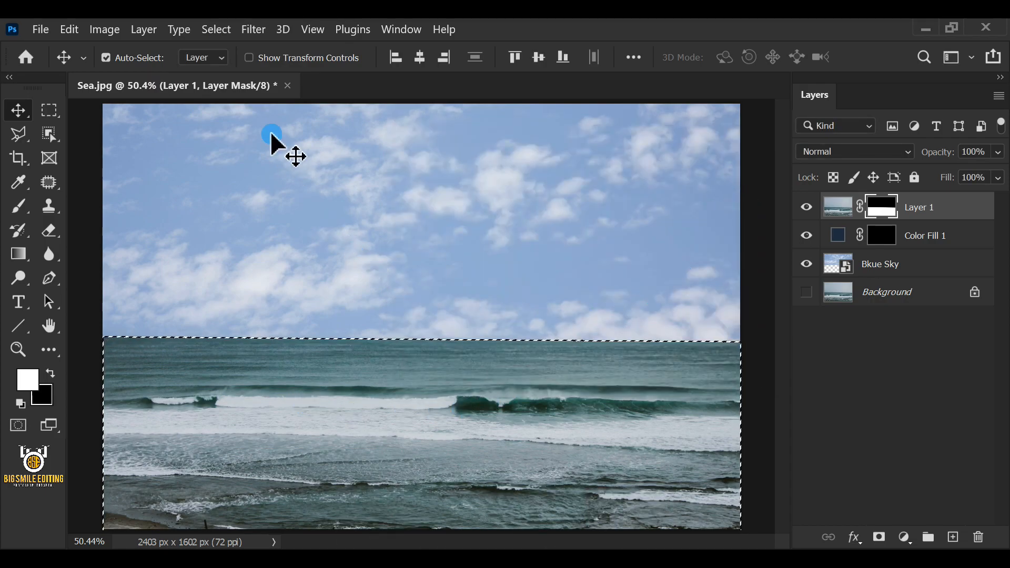
pyautogui.click(223, 30)
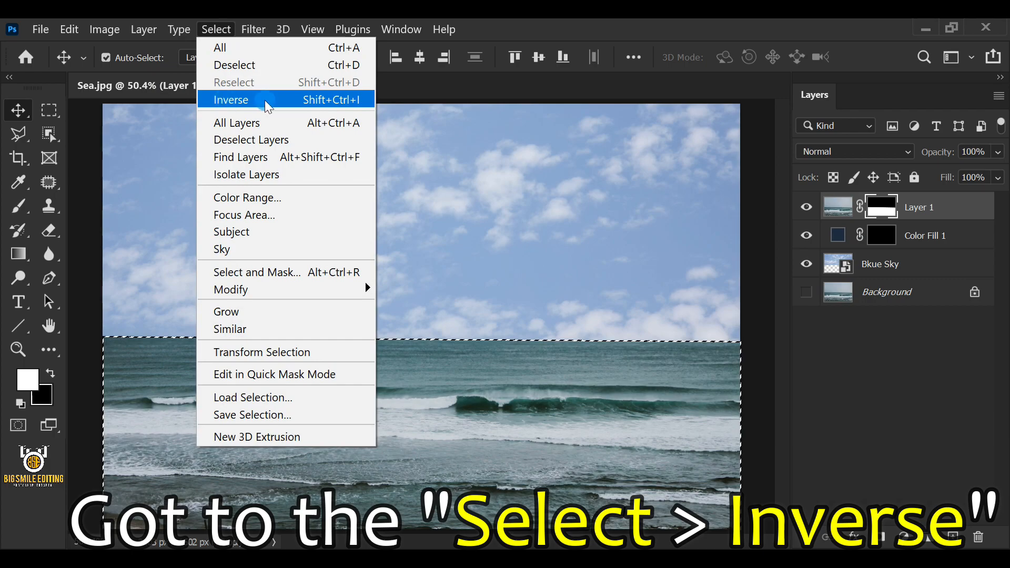
pyautogui.click(363, 108)
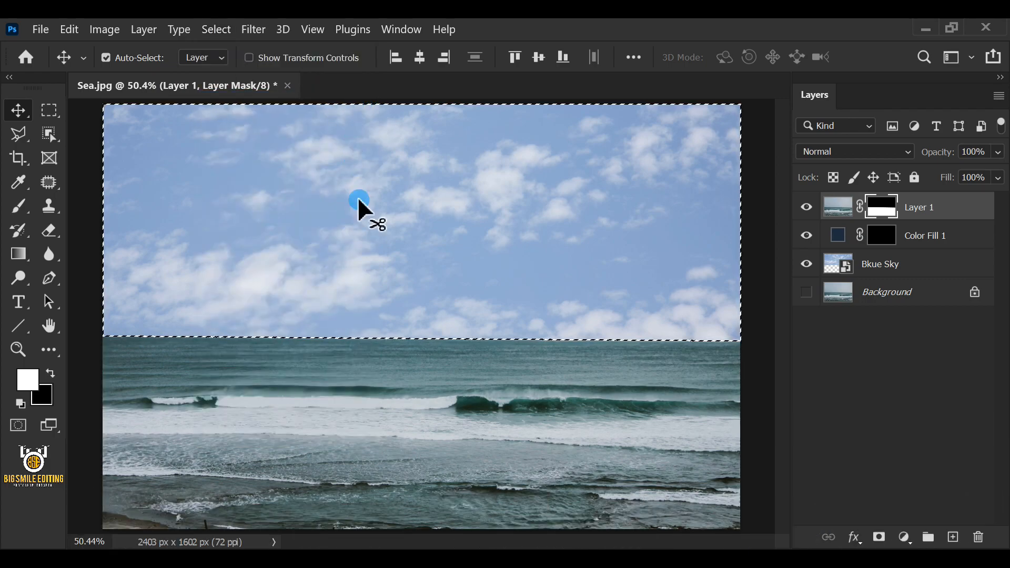
# - Target the Color Fill 1 layer mask and make sure the foreground color is white (ffffff)
pyautogui.click(875, 235)
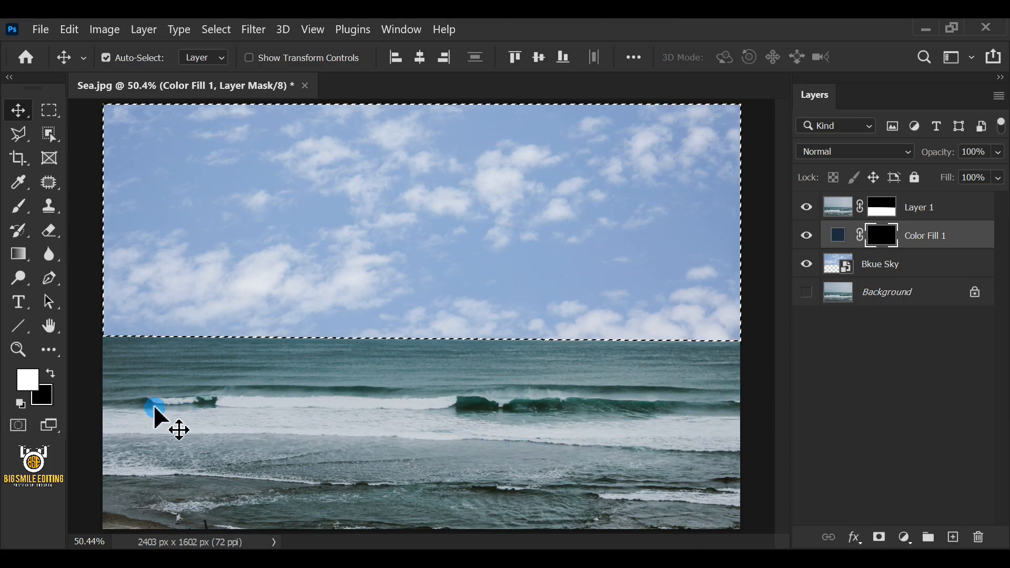
pyautogui.click(27, 379)
pyautogui.moveTo(243, 416); pyautogui.dragTo(158, 179)
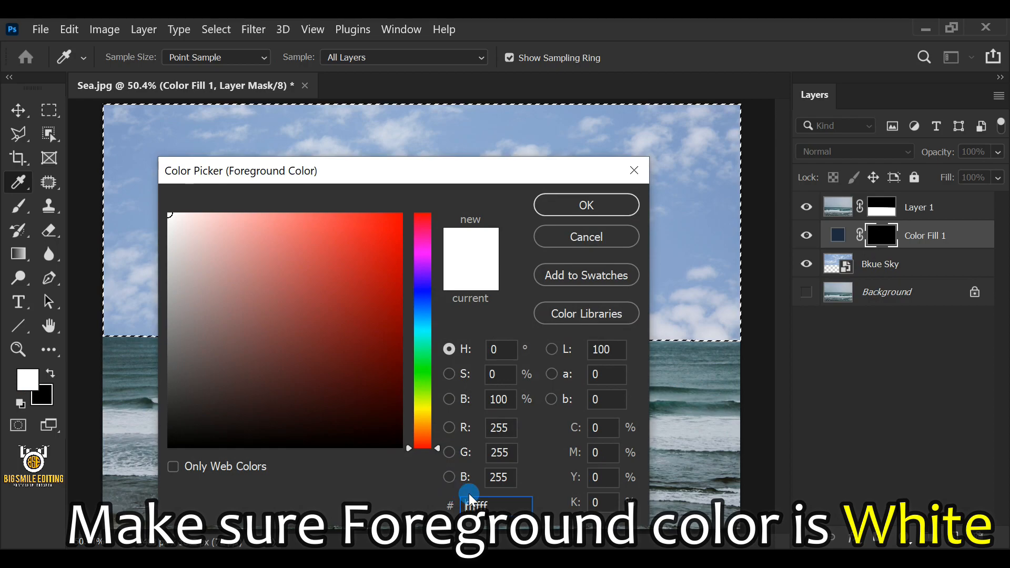
pyautogui.click(563, 208)
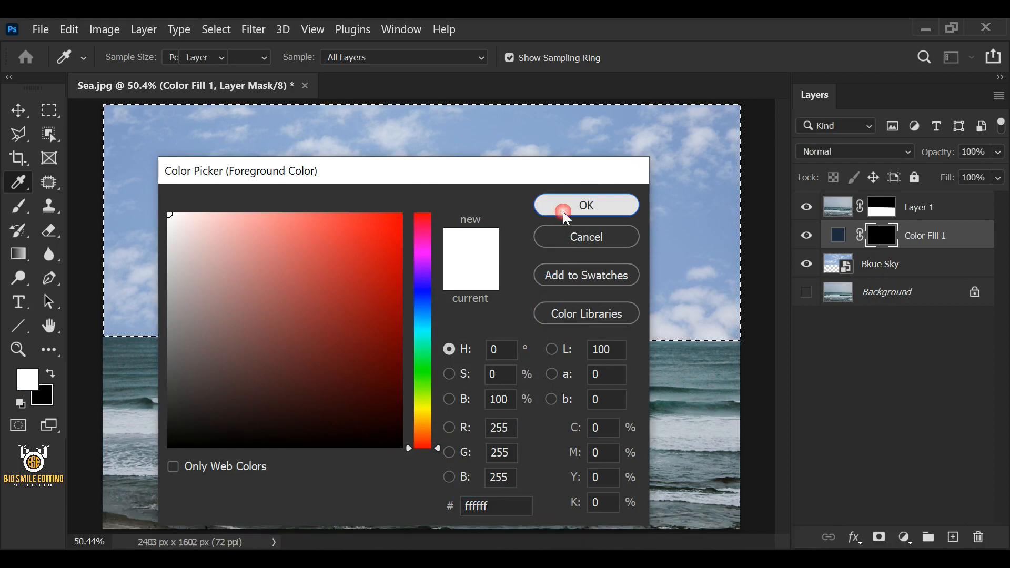
# - Set up a soft round Brush at 700 px with 0% hardness, Normal mode, 100% opacity and 100% flow
pyautogui.click(18, 207)
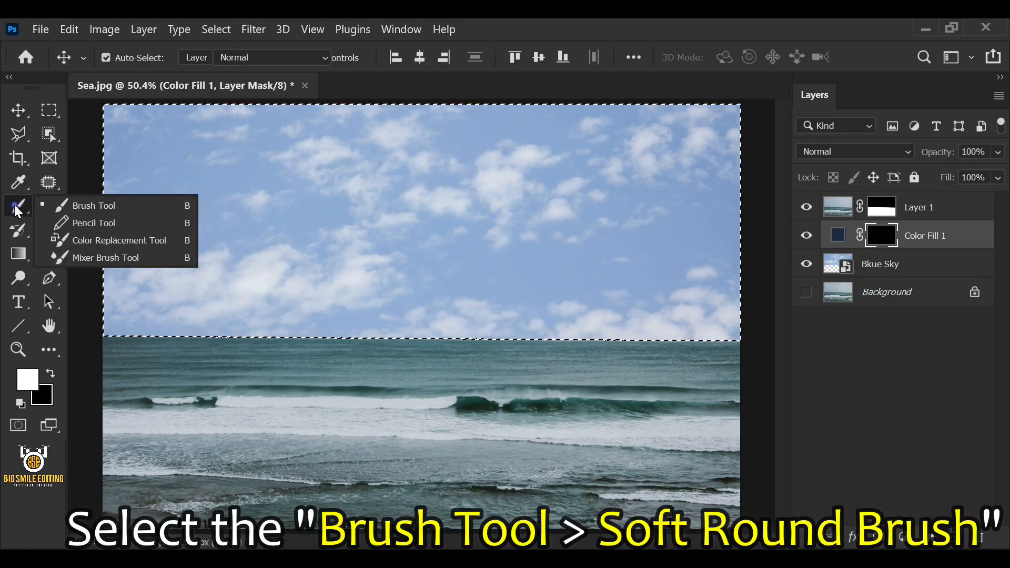
pyautogui.click(114, 207)
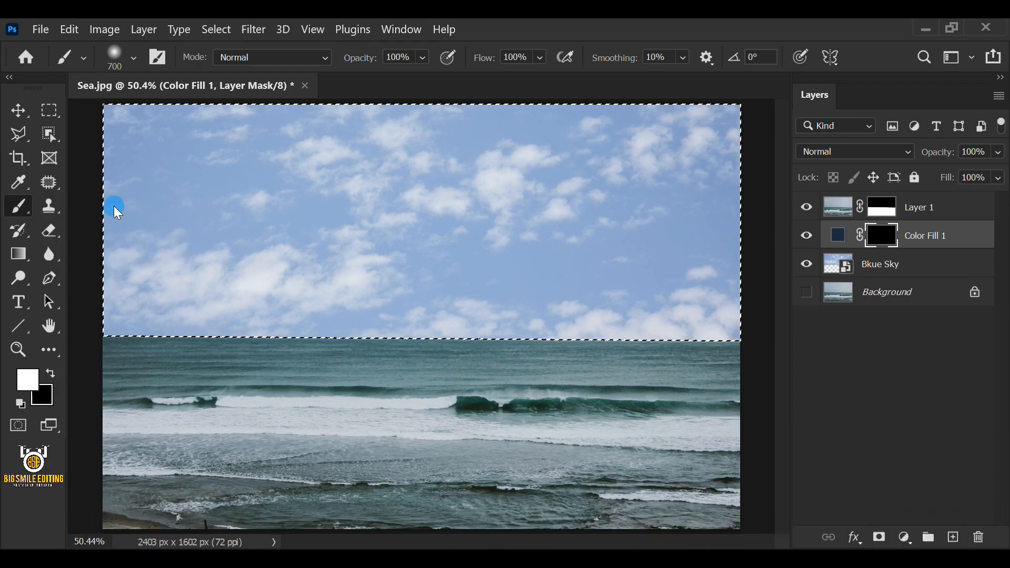
pyautogui.click(134, 58)
pyautogui.click(135, 152)
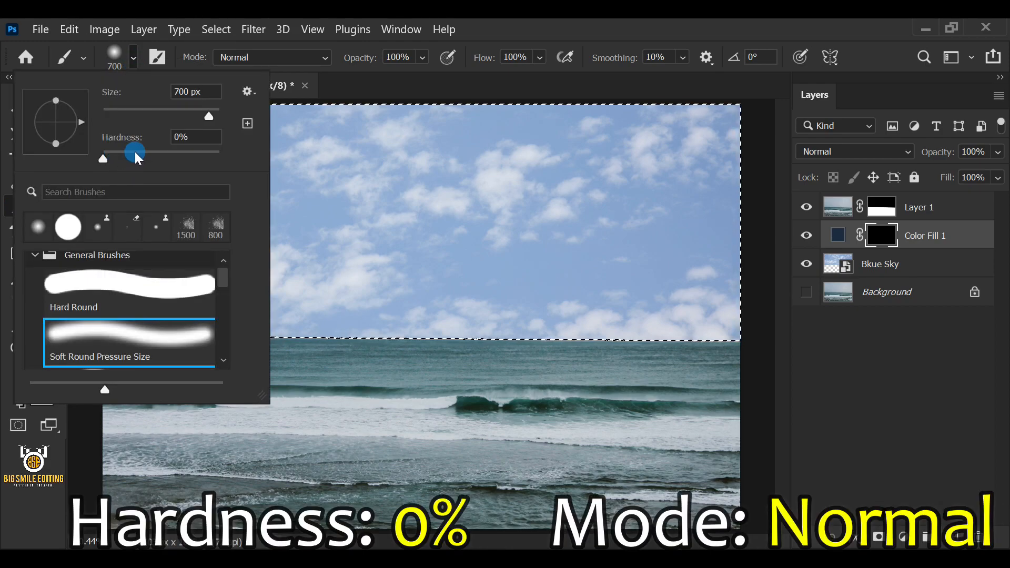
pyautogui.click(277, 59)
pyautogui.click(277, 58)
pyautogui.click(391, 74)
pyautogui.click(422, 57)
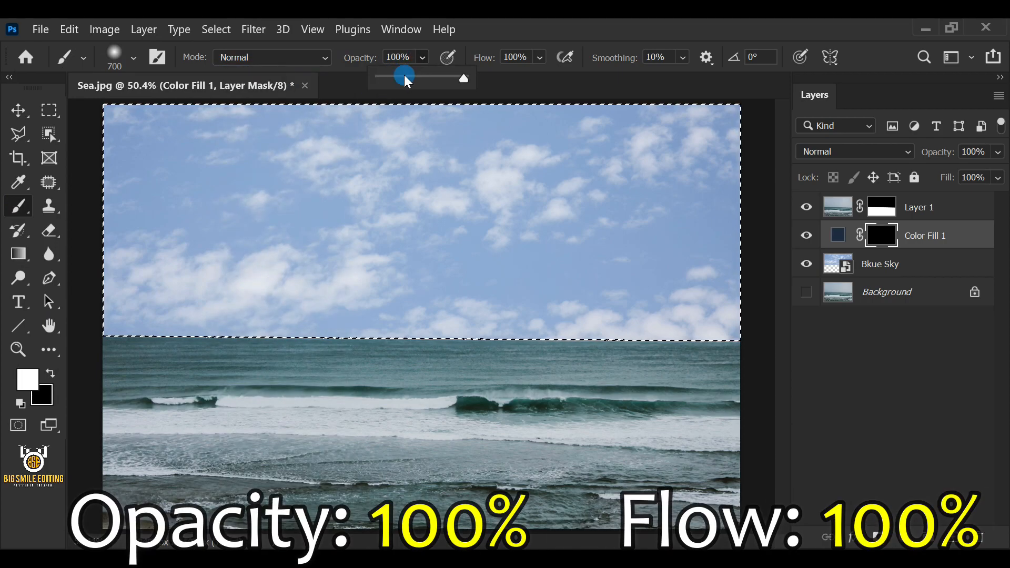
pyautogui.click(540, 57)
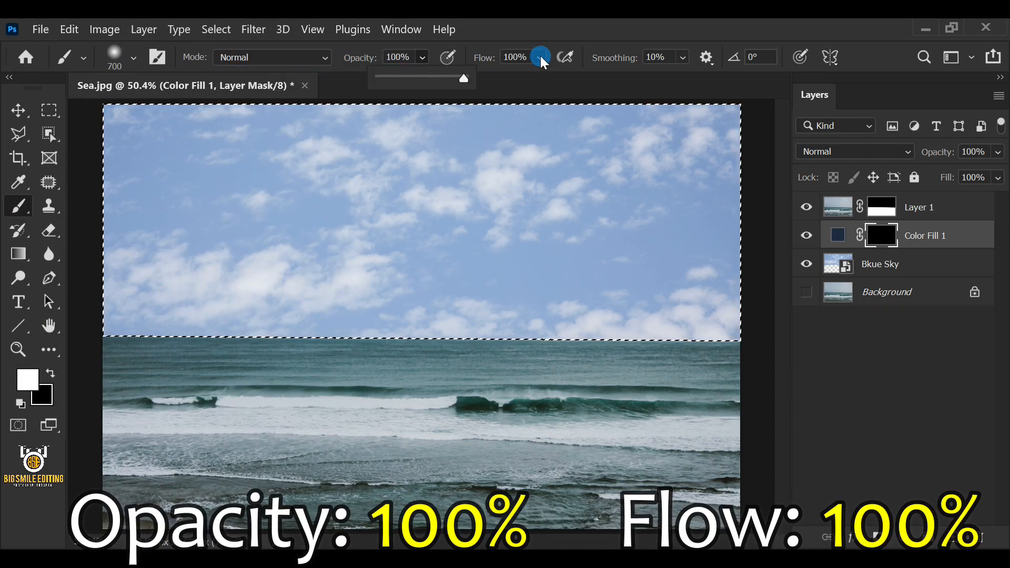
pyautogui.click(599, 81)
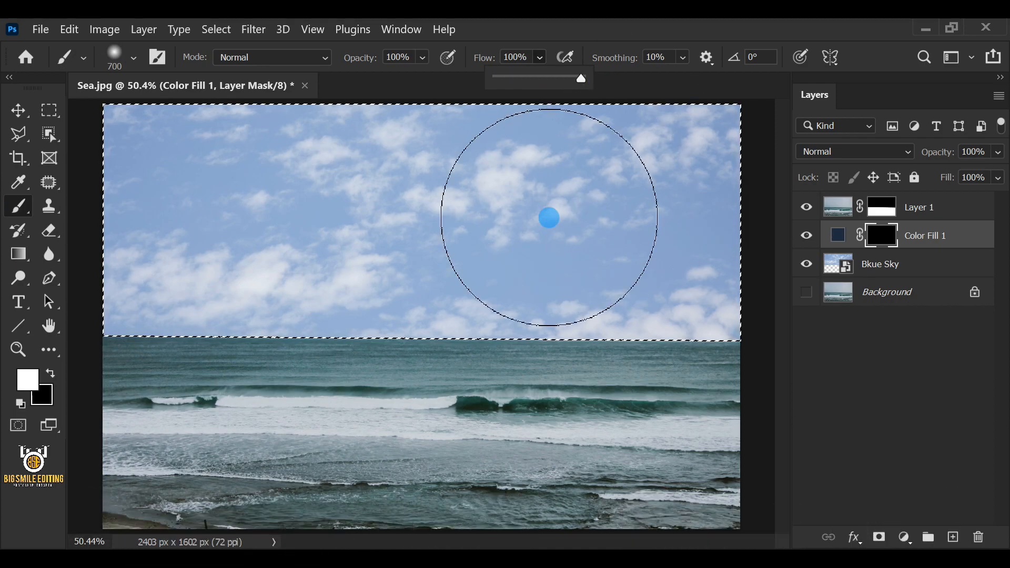
# - Paint the entire selected sky area white on the Color Fill 1 mask with the 700 px brush and deselect
pyautogui.press(']')
pyautogui.press(']')
pyautogui.press(']')
pyautogui.press('[')
pyautogui.press('[')
pyautogui.press('[')
pyautogui.press('[')
pyautogui.press('[')
pyautogui.press(']')
pyautogui.press(']')
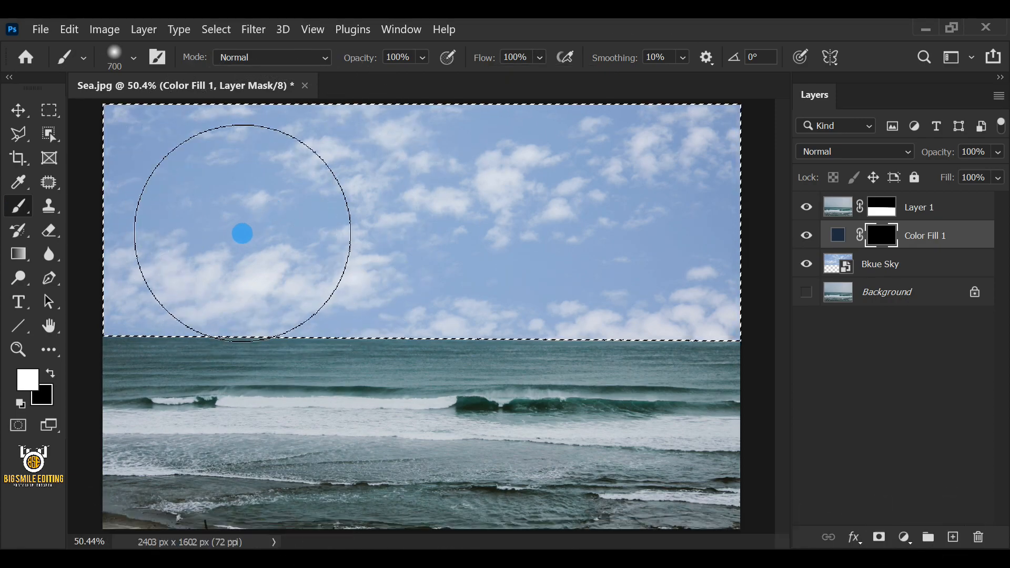
pyautogui.moveTo(135, 161)
pyautogui.mouseDown()
pyautogui.moveTo(241, 174)
pyautogui.moveTo(756, 46)
pyautogui.moveTo(61, 153)
pyautogui.moveTo(354, 345)
pyautogui.moveTo(654, 180)
pyautogui.moveTo(31, 243)
pyautogui.moveTo(758, 242)
pyautogui.moveTo(199, 121)
pyautogui.moveTo(266, 102)
pyautogui.moveTo(683, 318)
pyautogui.moveTo(83, 113)
pyautogui.moveTo(492, 328)
pyautogui.mouseUp()
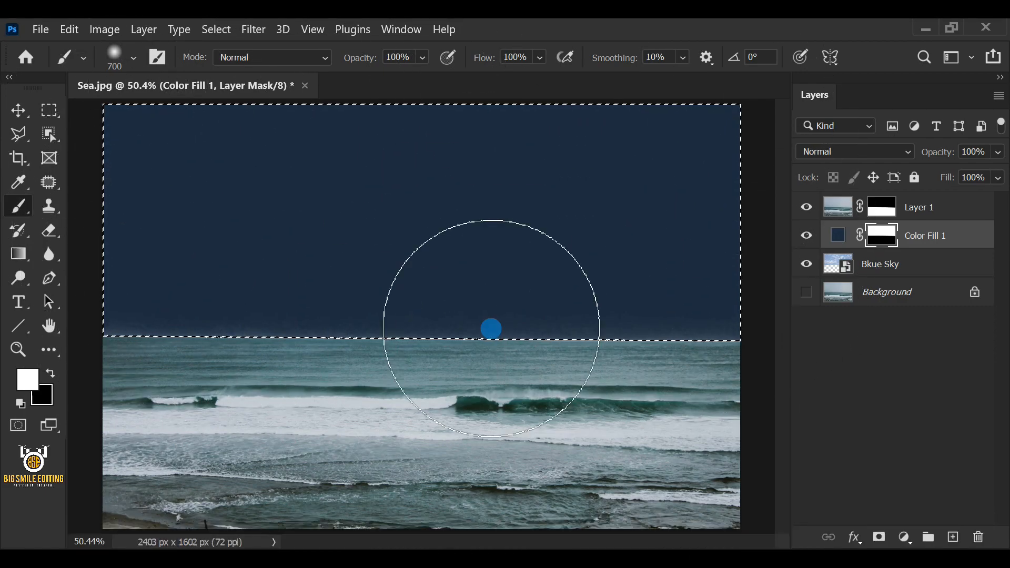
pyautogui.click(218, 31)
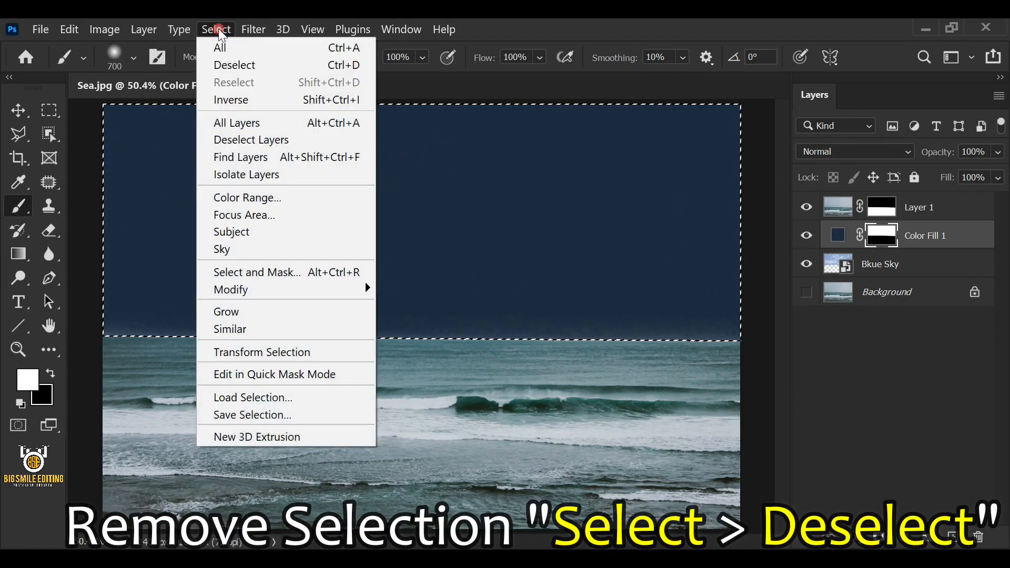
pyautogui.click(299, 65)
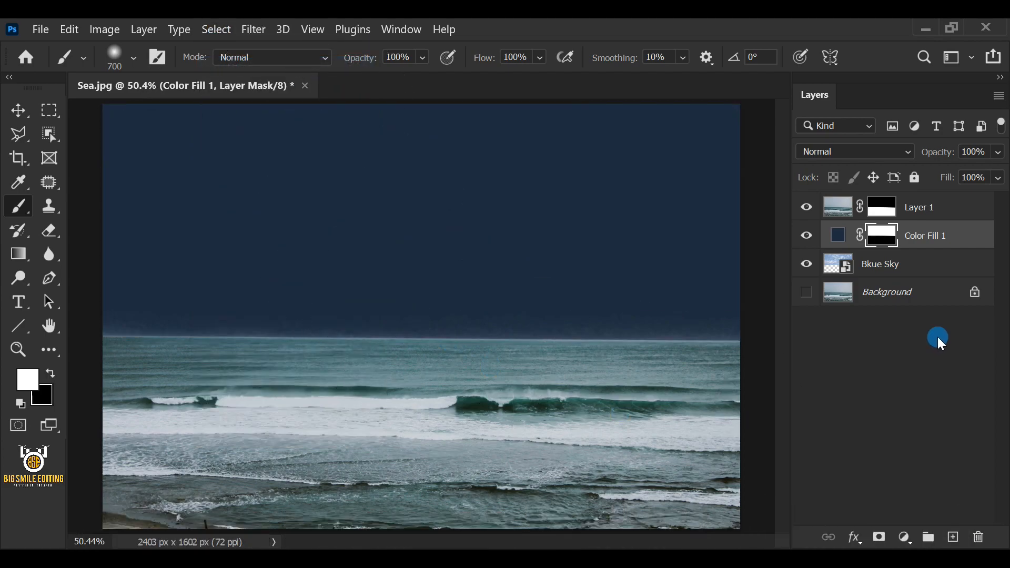
# - In Color Fill 1's Blending Options, split the Underlying Layer white Blend If slider to 152 / 255 and accept the layer style
pyautogui.click(963, 238)
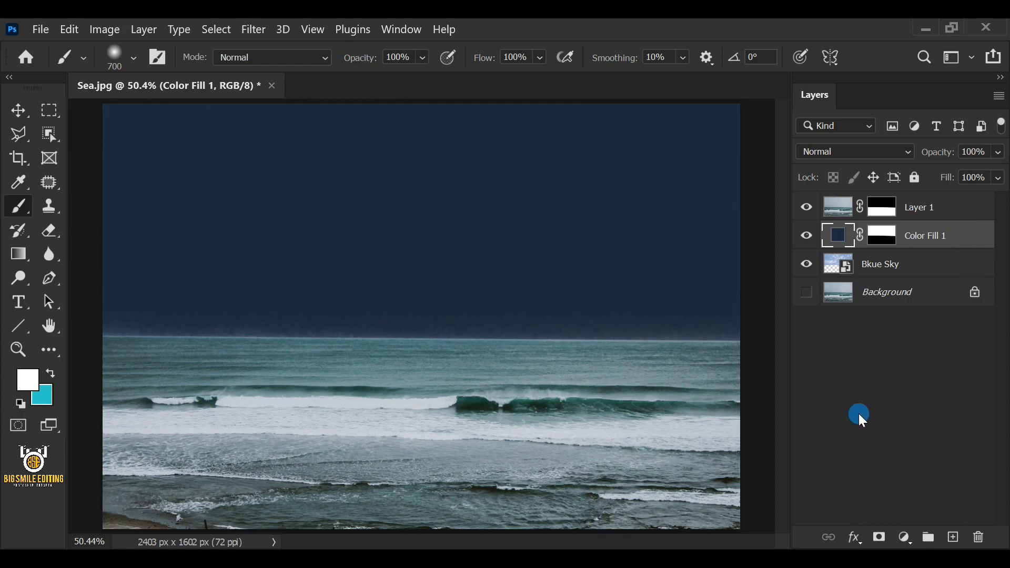
pyautogui.click(854, 536)
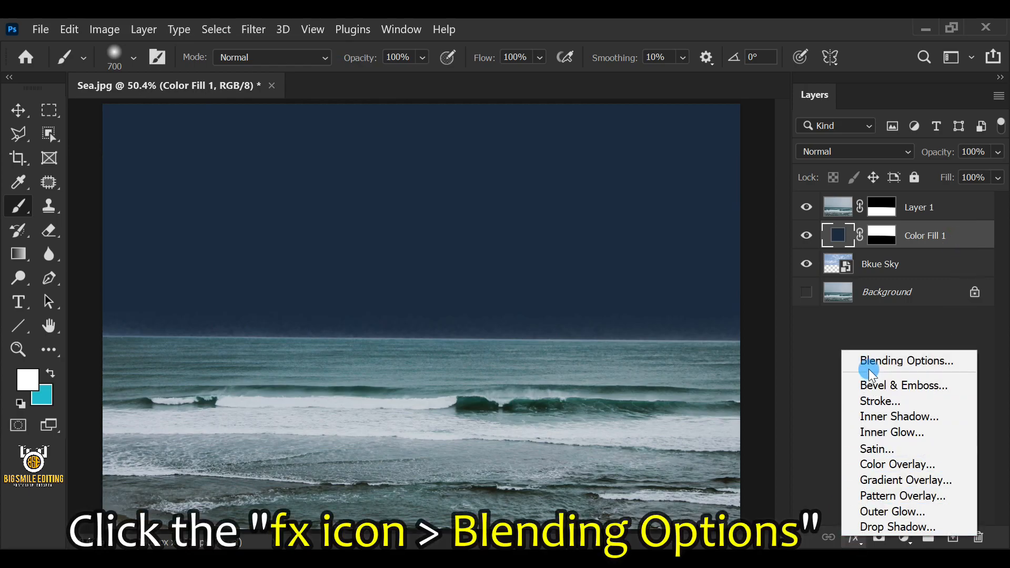
pyautogui.click(949, 360)
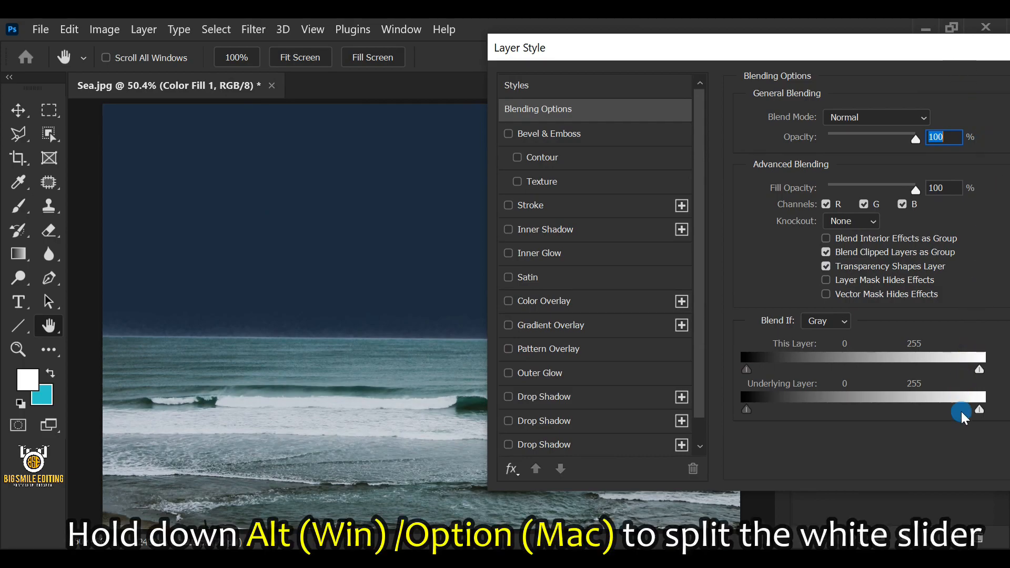
pyautogui.moveTo(977, 409); pyautogui.dragTo(885, 406)
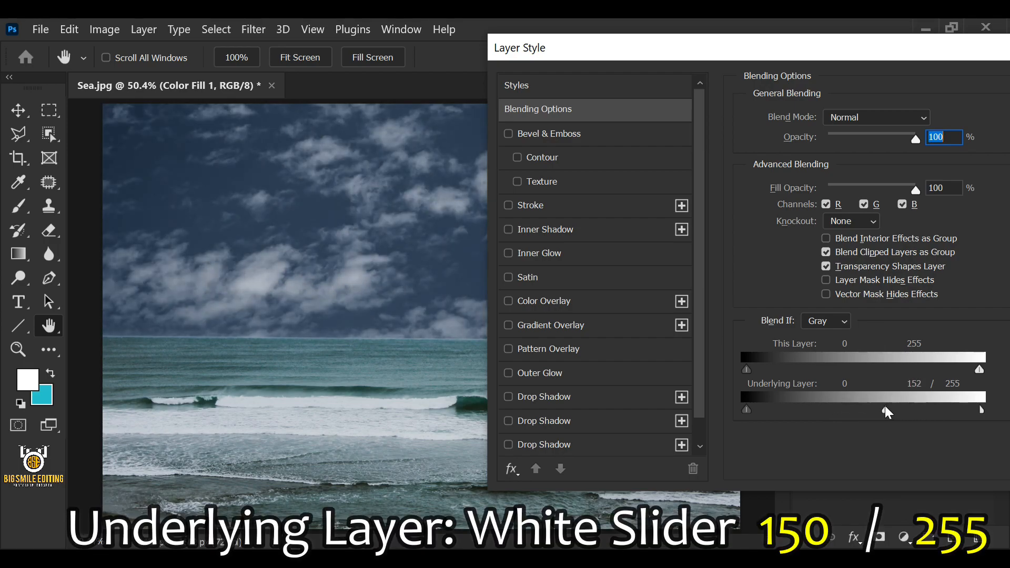
pyautogui.click(917, 400)
pyautogui.moveTo(1002, 57); pyautogui.dragTo(476, 93)
pyautogui.click(606, 131)
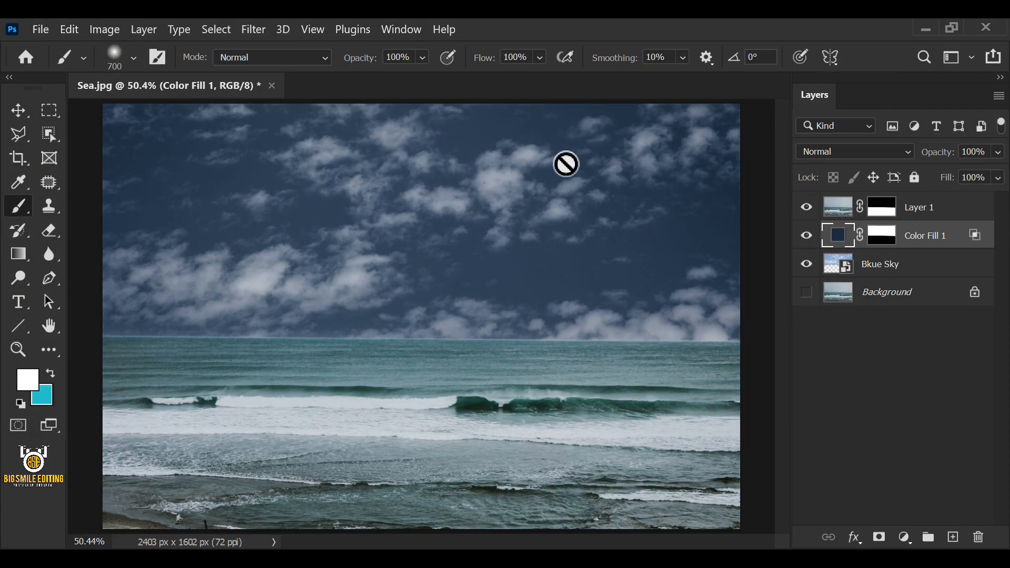
# - Change the Color Fill 1 color to the slightly lighter dark blue 202f42
pyautogui.doubleClick(838, 235)
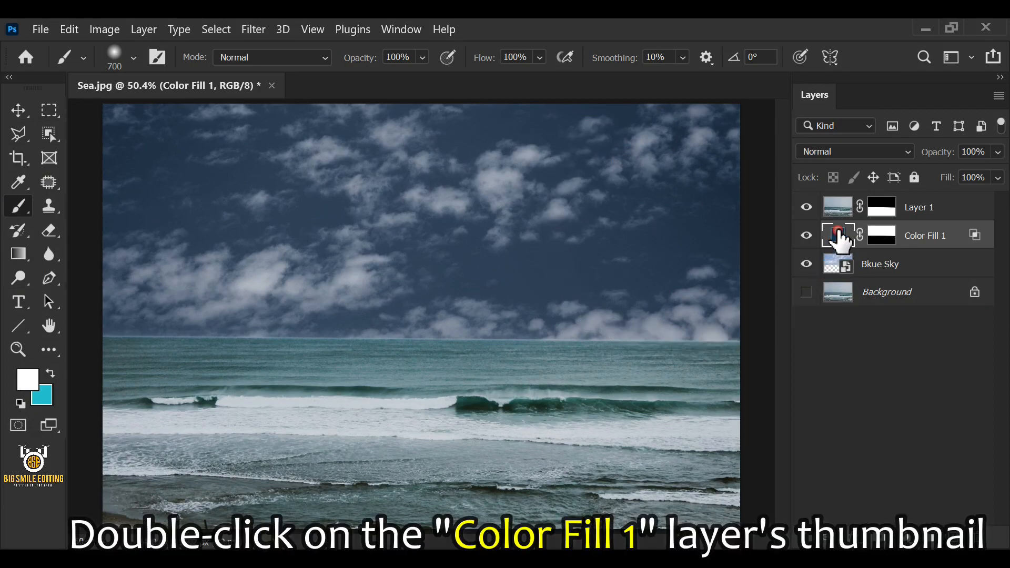
pyautogui.doubleClick(838, 235)
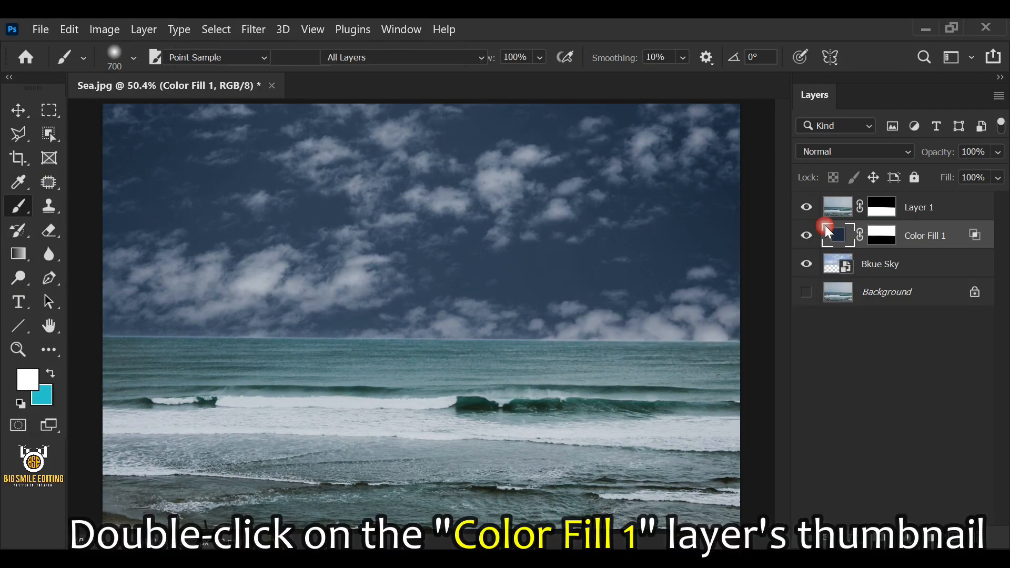
pyautogui.moveTo(534, 168); pyautogui.dragTo(973, 128)
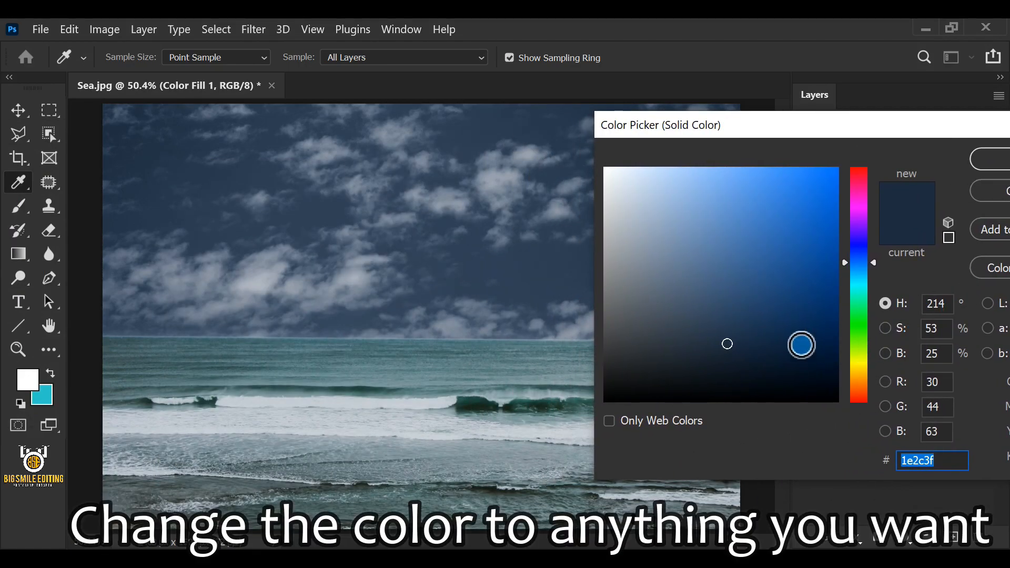
pyautogui.moveTo(717, 337)
pyautogui.mouseDown()
pyautogui.moveTo(697, 363)
pyautogui.moveTo(722, 372)
pyautogui.moveTo(768, 336)
pyautogui.moveTo(721, 369)
pyautogui.moveTo(726, 334)
pyautogui.moveTo(728, 342)
pyautogui.mouseUp()
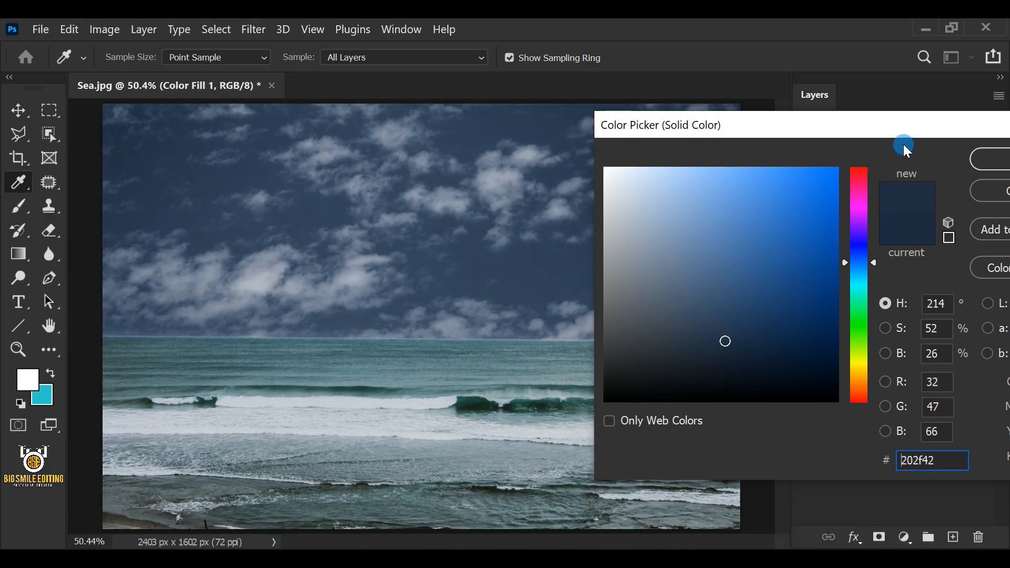
pyautogui.moveTo(898, 134); pyautogui.dragTo(512, 170)
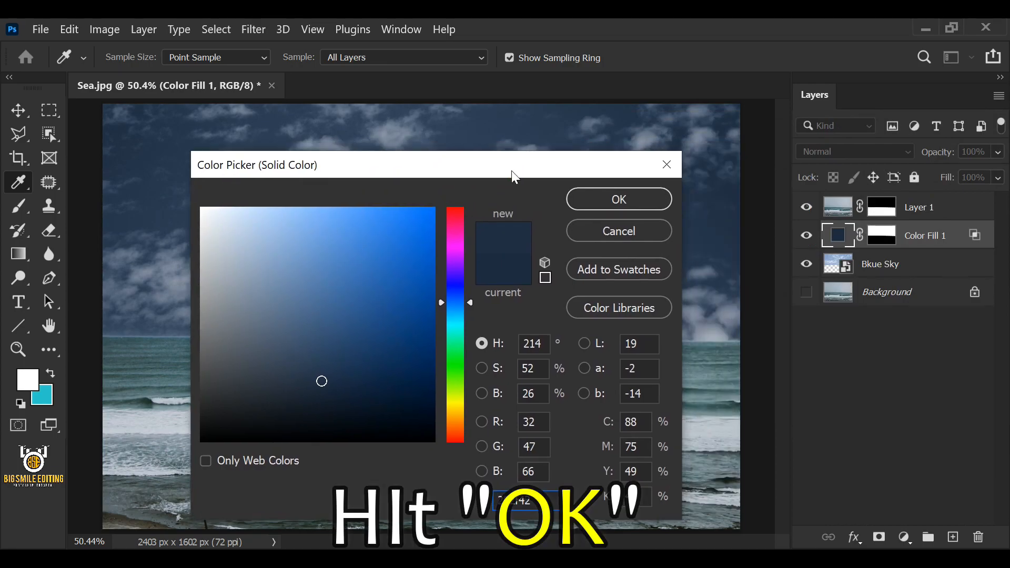
pyautogui.click(589, 201)
pyautogui.press('b')
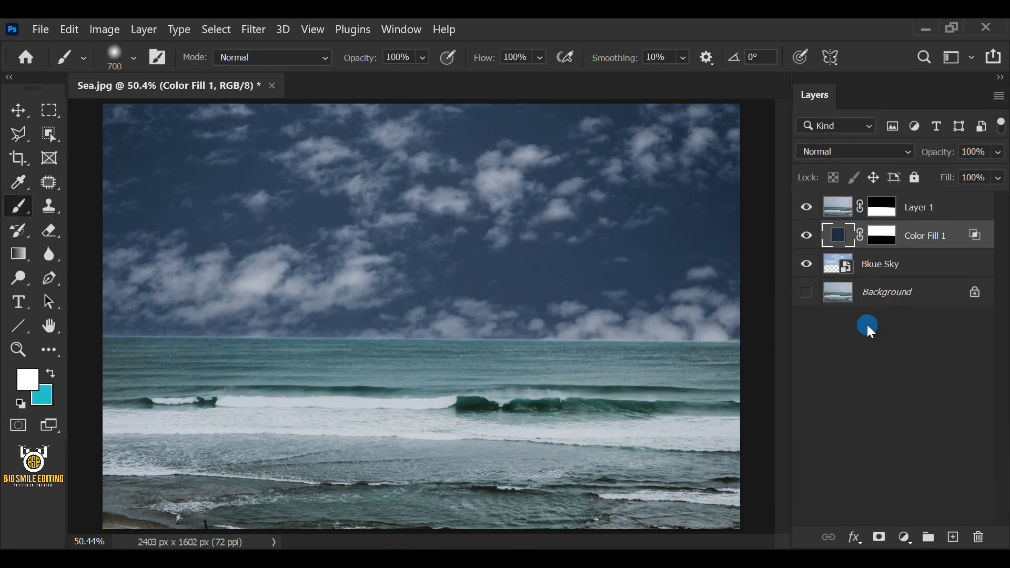
# - Group Layer 1, Color Fill 1 and Bkue Sky, and toggle the group's visibility to compare with the original photo
pyautogui.click(927, 208)
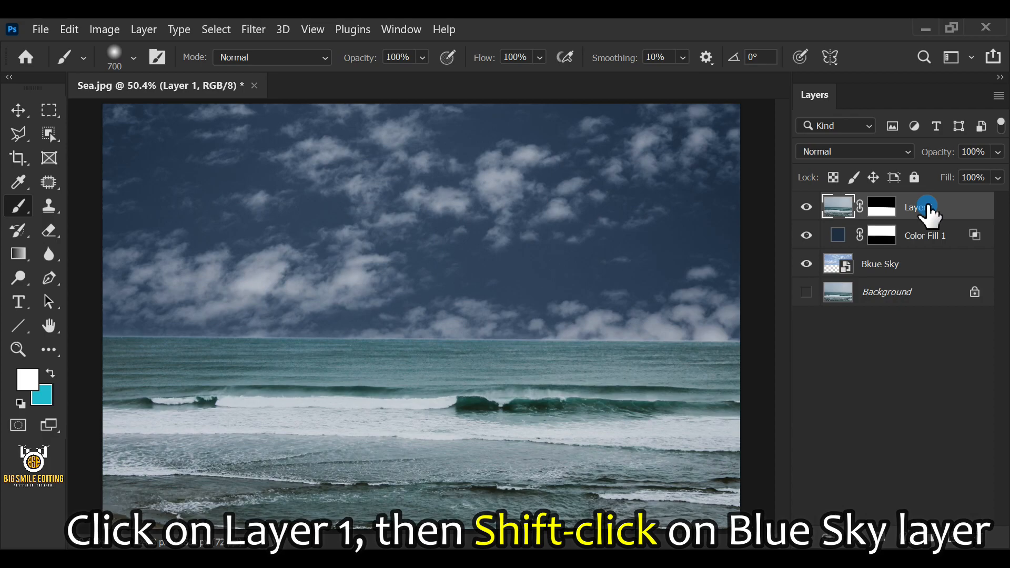
pyautogui.keyDown('shift'); pyautogui.click(925, 266); pyautogui.keyUp('shift')
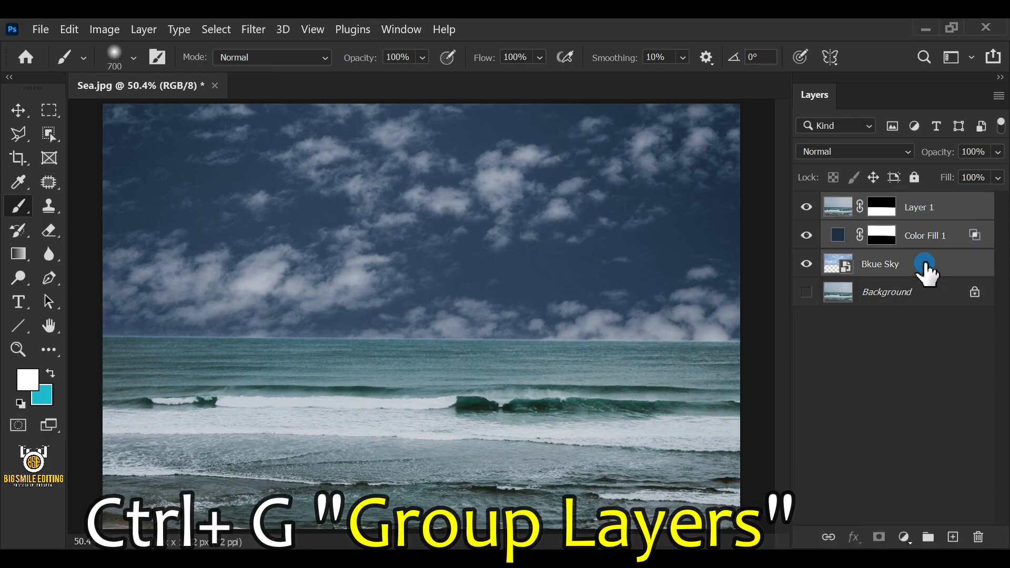
pyautogui.hotkey('ctrl', 'g')
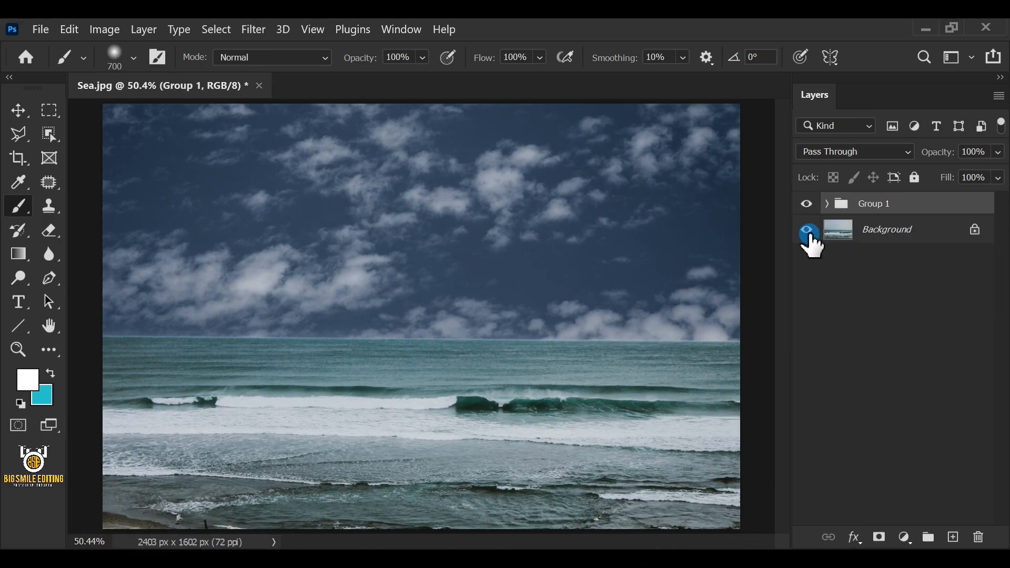
pyautogui.click(808, 207)
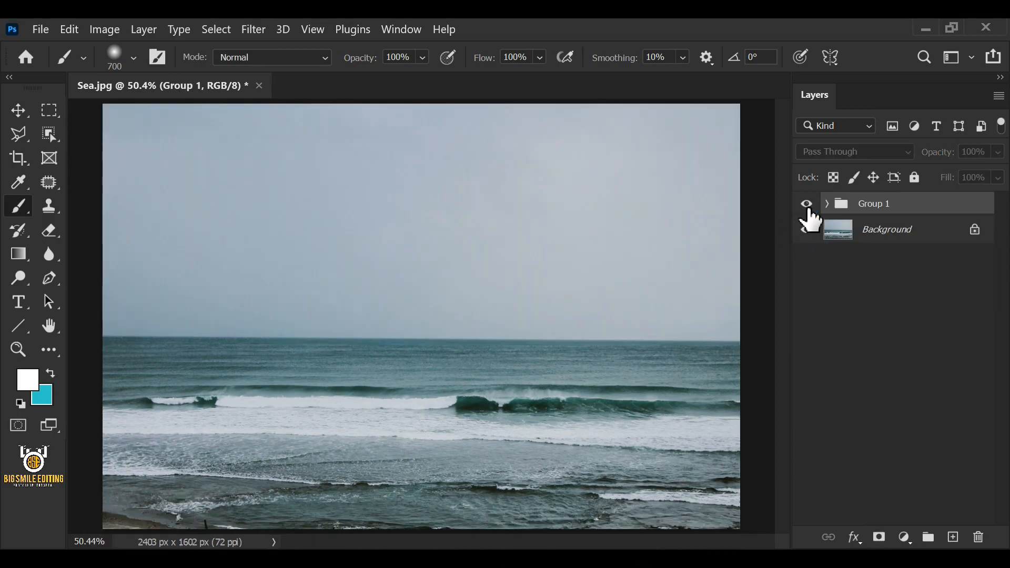
pyautogui.click(807, 205)
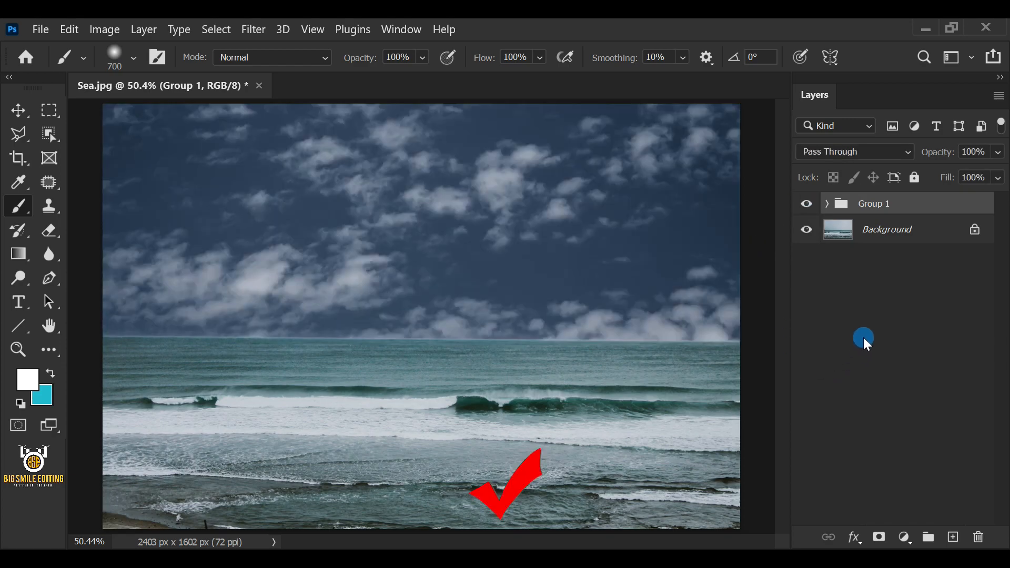